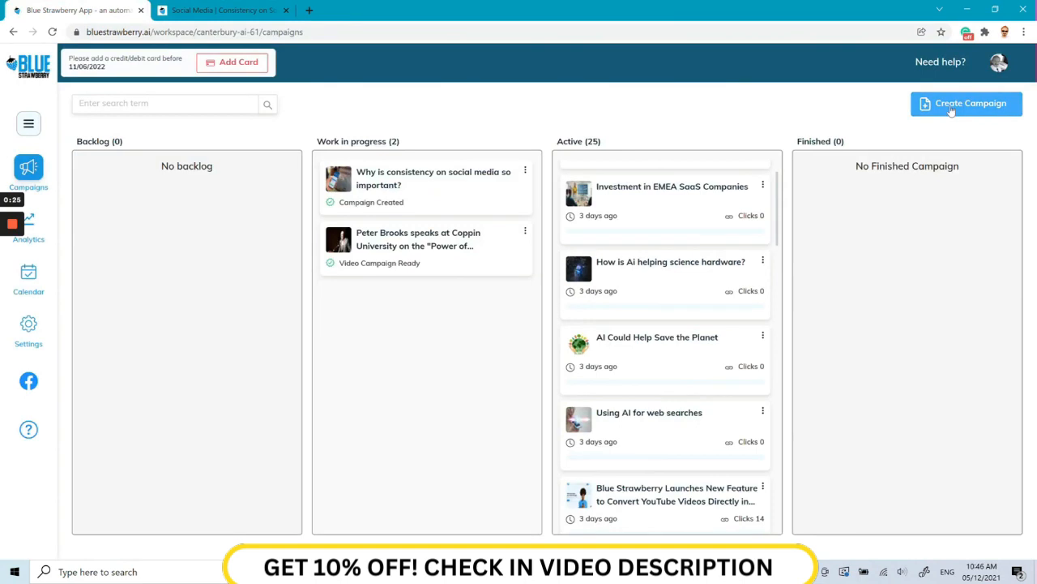
pyautogui.click(951, 109)
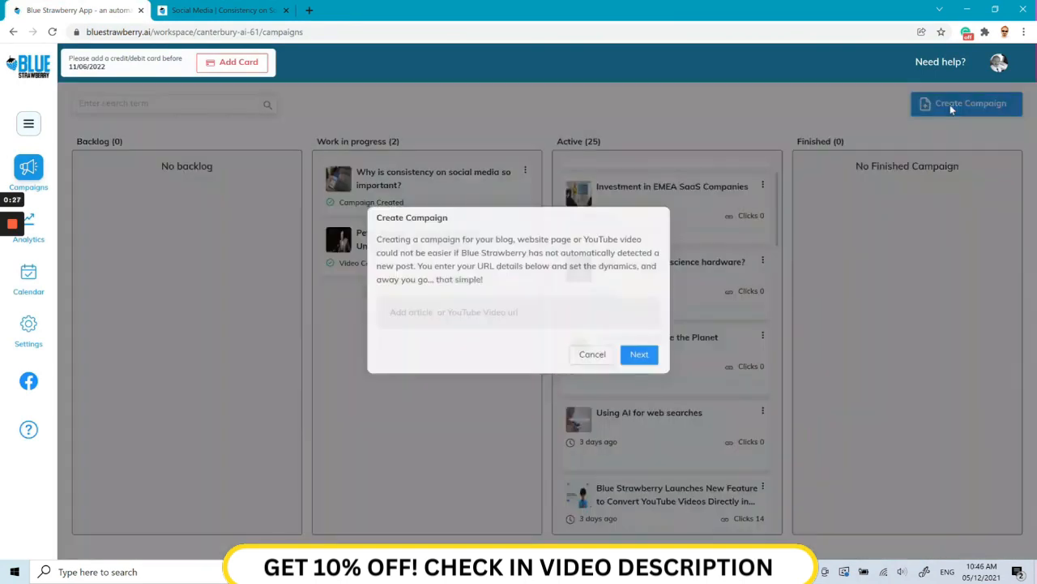
pyautogui.click(436, 323)
pyautogui.hotkey('ctrl', 'v')
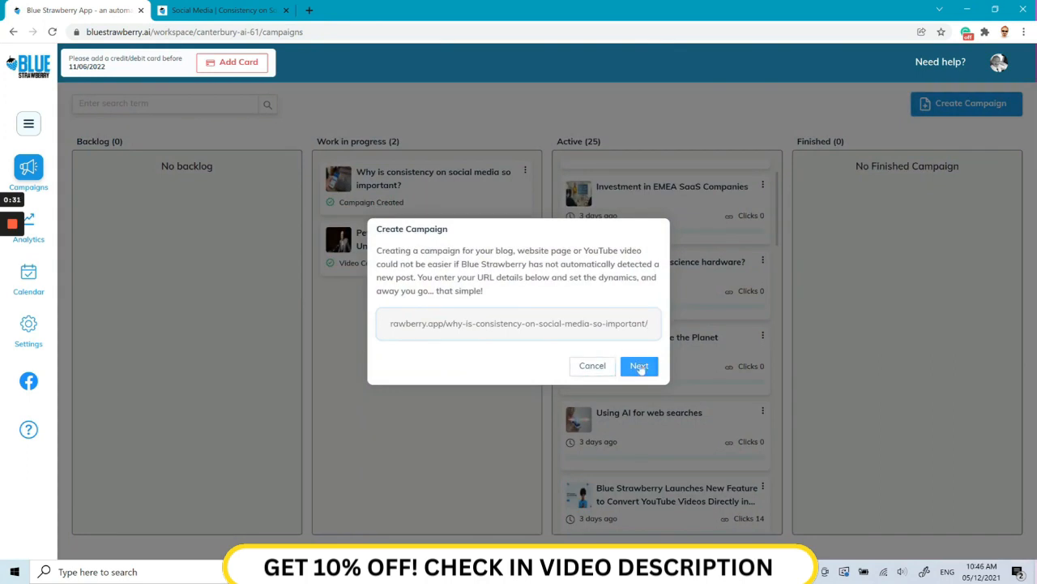
pyautogui.click(593, 366)
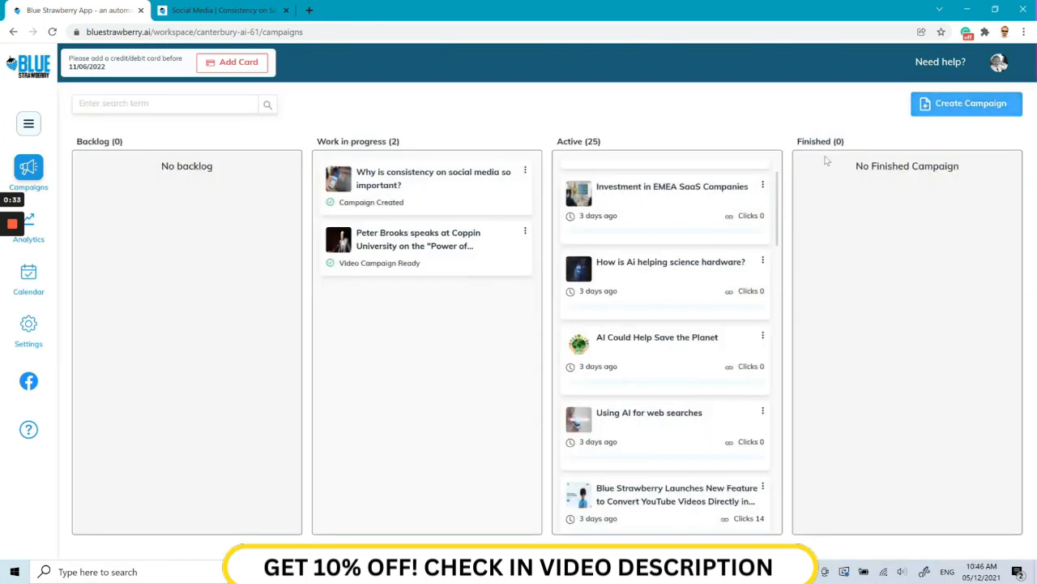
# Start a new campaign from the copied article URL about consistency on social media and continue to its settings
pyautogui.click(945, 110)
pyautogui.write('https://bluestrawberry.app/why-is-consistency-on-social-media-so-important/')
pyautogui.click(640, 368)
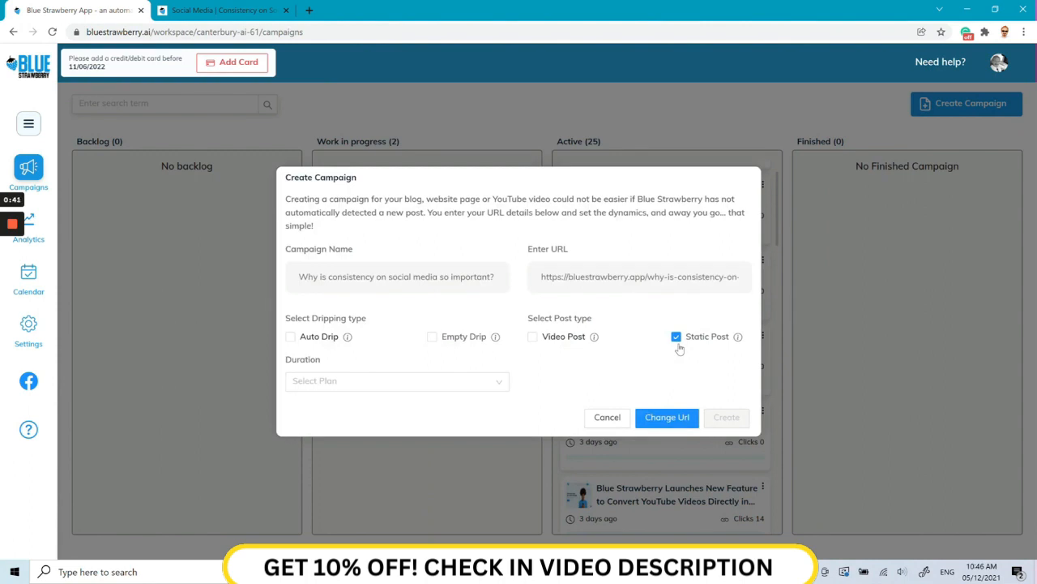
# Set the new campaign to Auto Drip with the 12 Month Success duration and create it
pyautogui.click(290, 337)
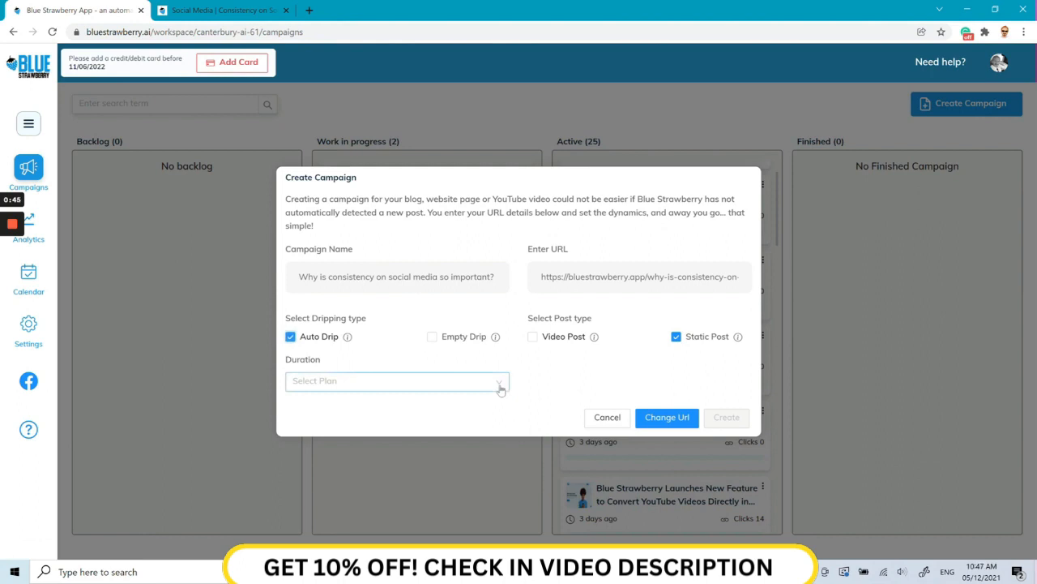
pyautogui.click(500, 387)
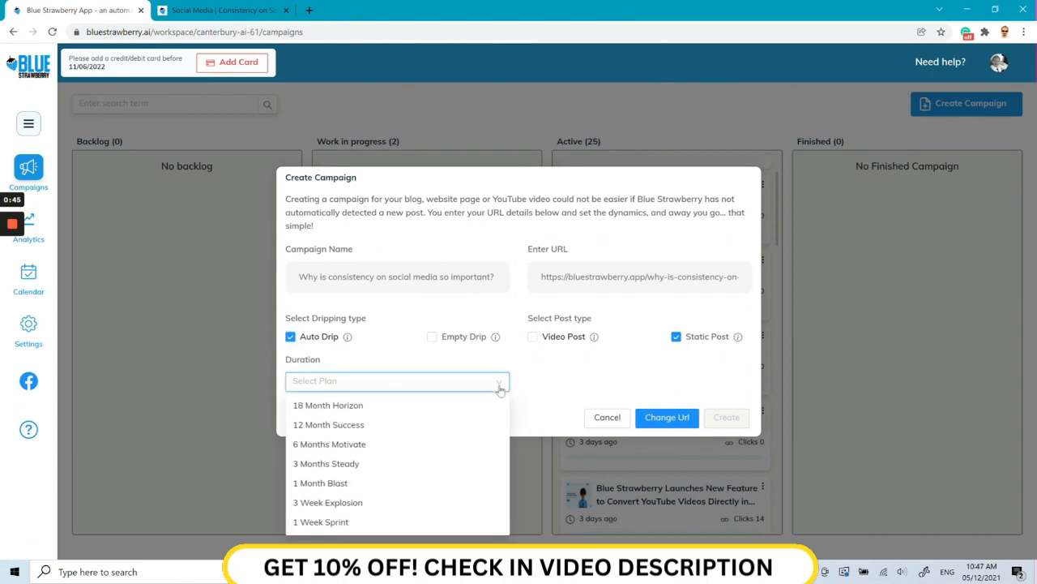
pyautogui.click(394, 427)
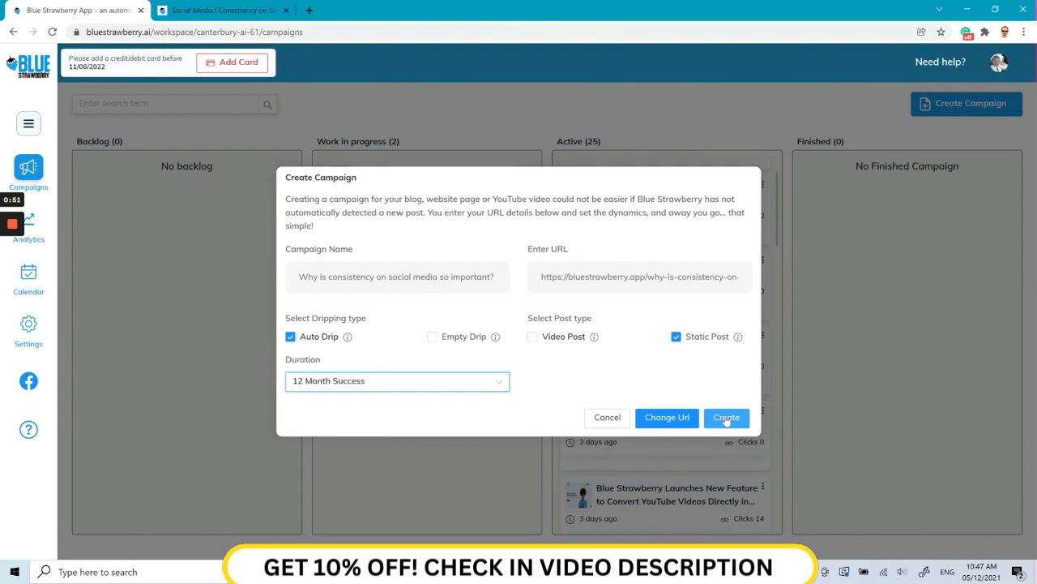
pyautogui.click(727, 418)
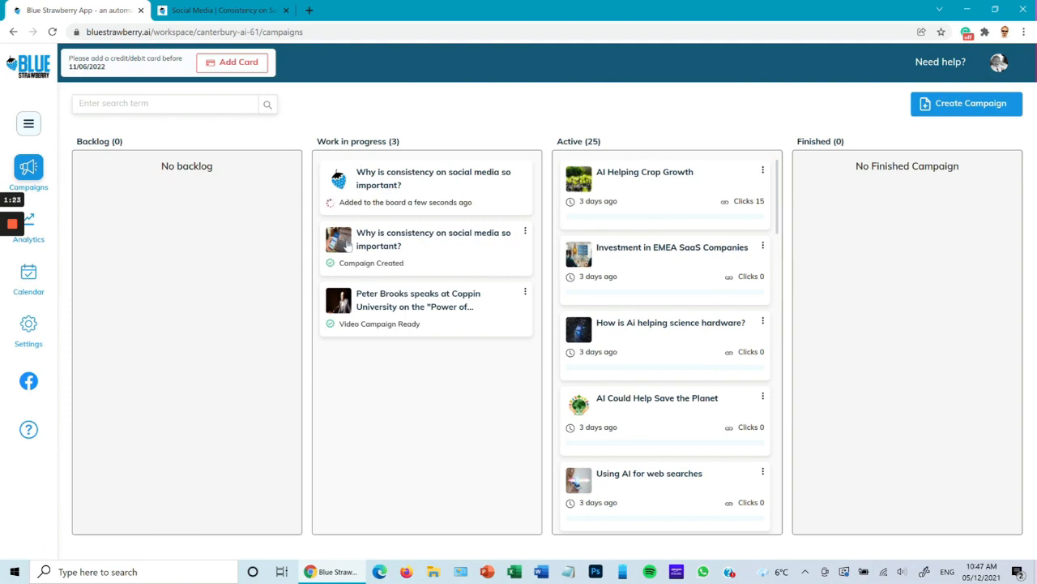
# Open the already created "Why is consistency on social media so important?" campaign and replace its #Each hashtag with #Socialmedia
pyautogui.click(458, 240)
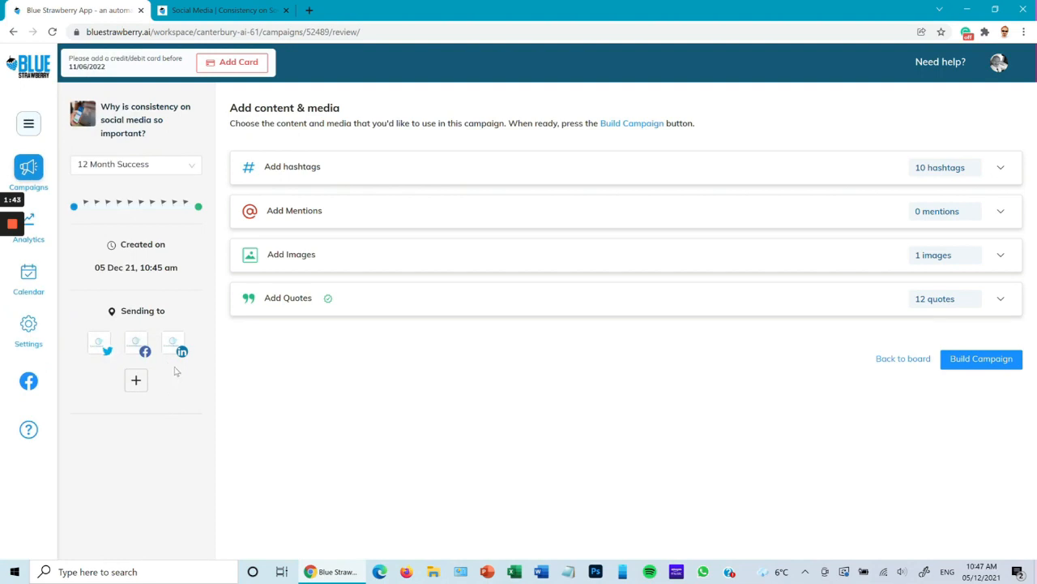
pyautogui.moveTo(100, 346)
pyautogui.click(427, 175)
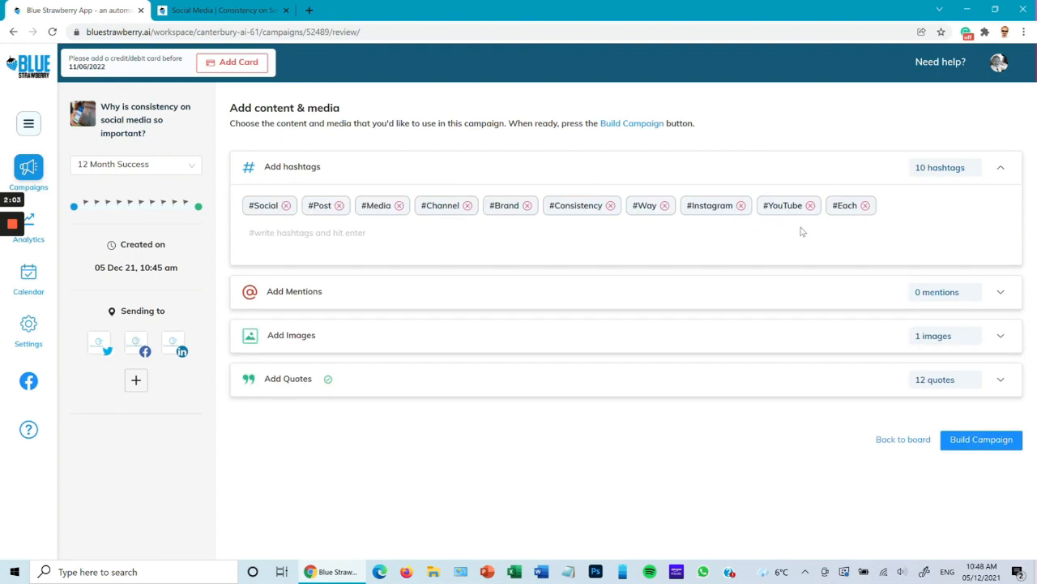
pyautogui.click(866, 206)
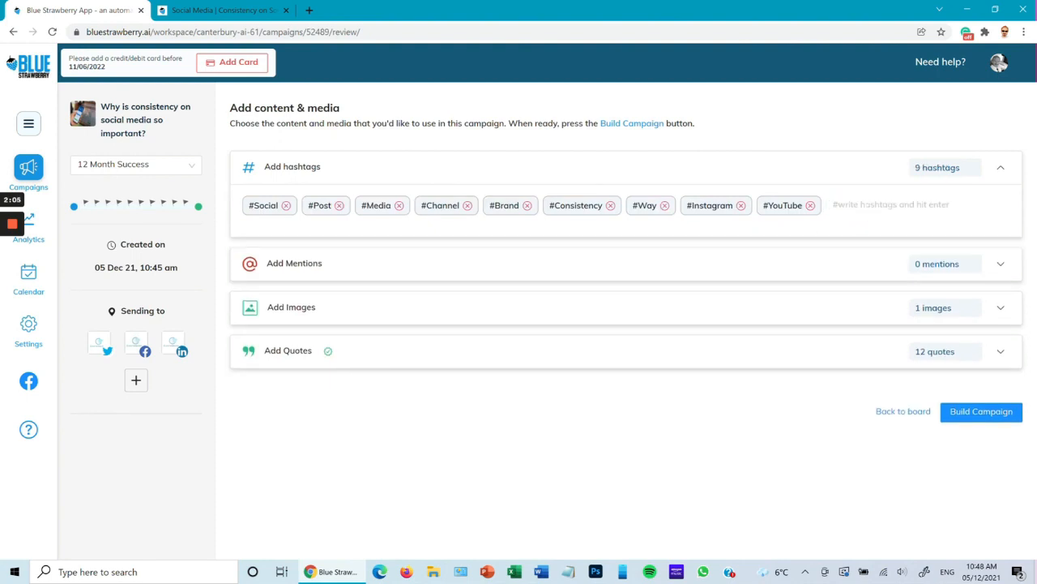
pyautogui.write('socia')
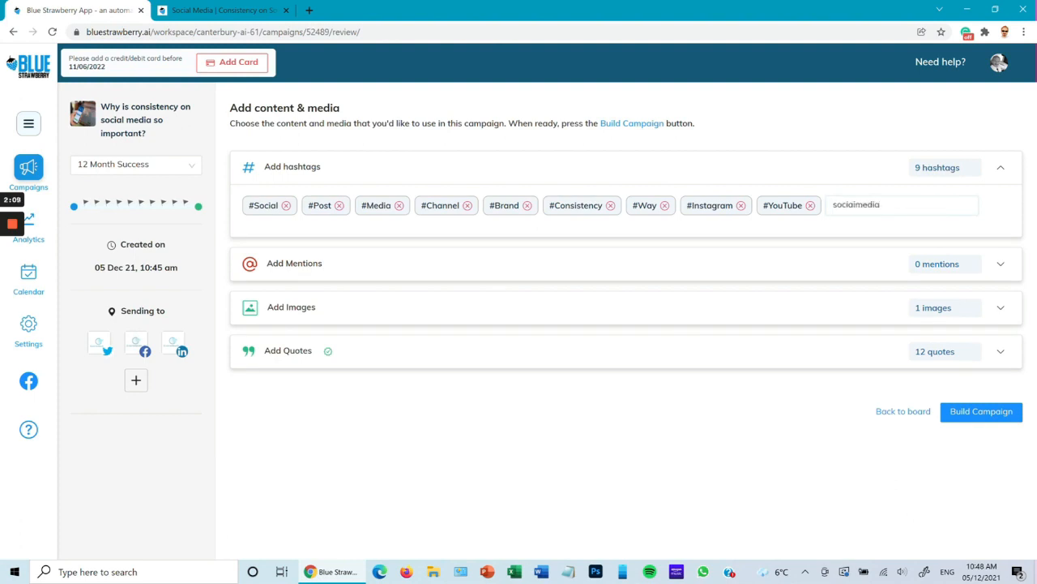
pyautogui.write('lmedia')
pyautogui.press('Return')
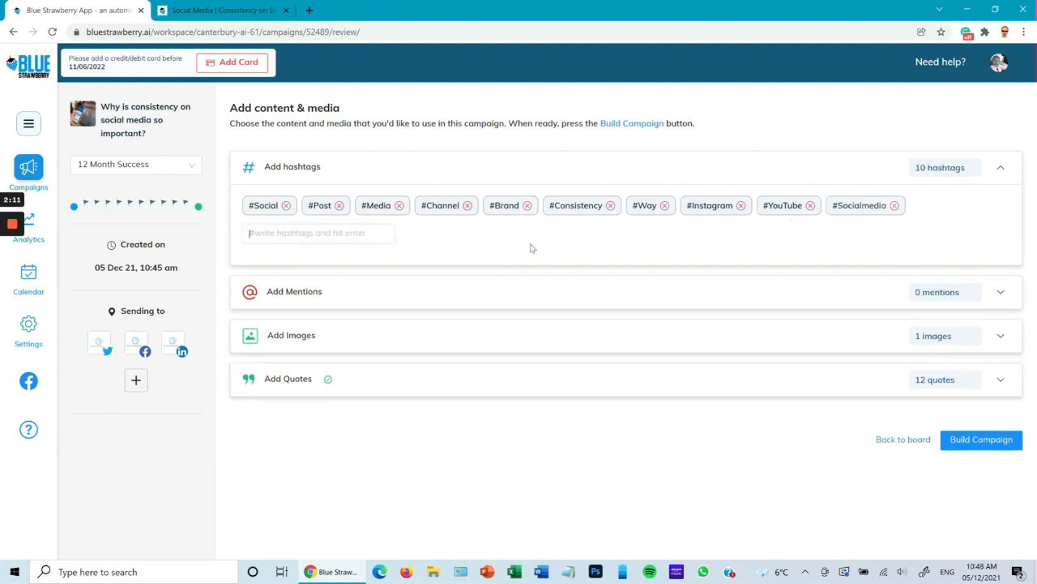
# Look at the campaign's mentions and images sections, and briefly view the article image in the image editor
pyautogui.click(508, 296)
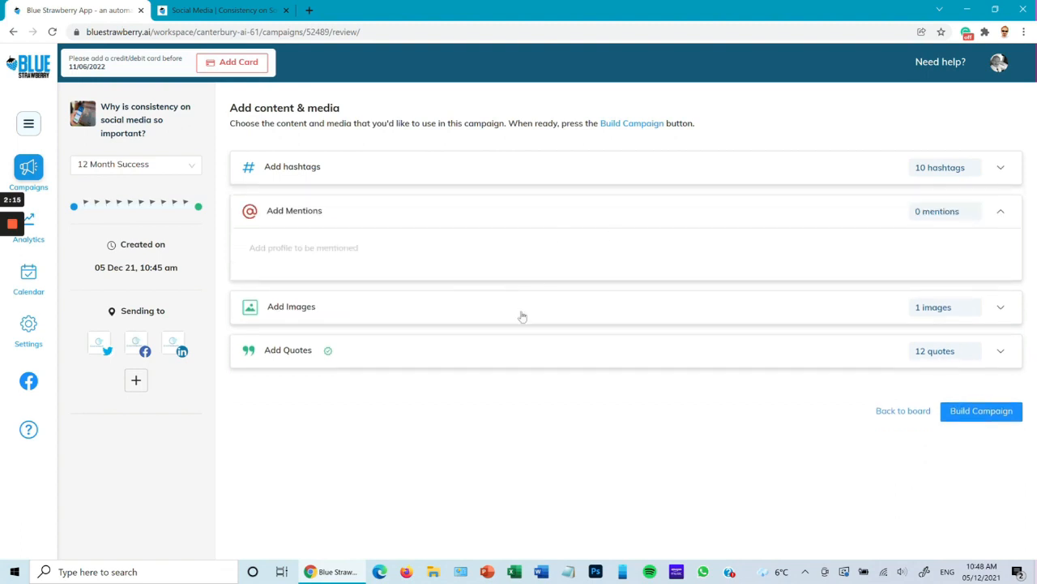
pyautogui.click(523, 310)
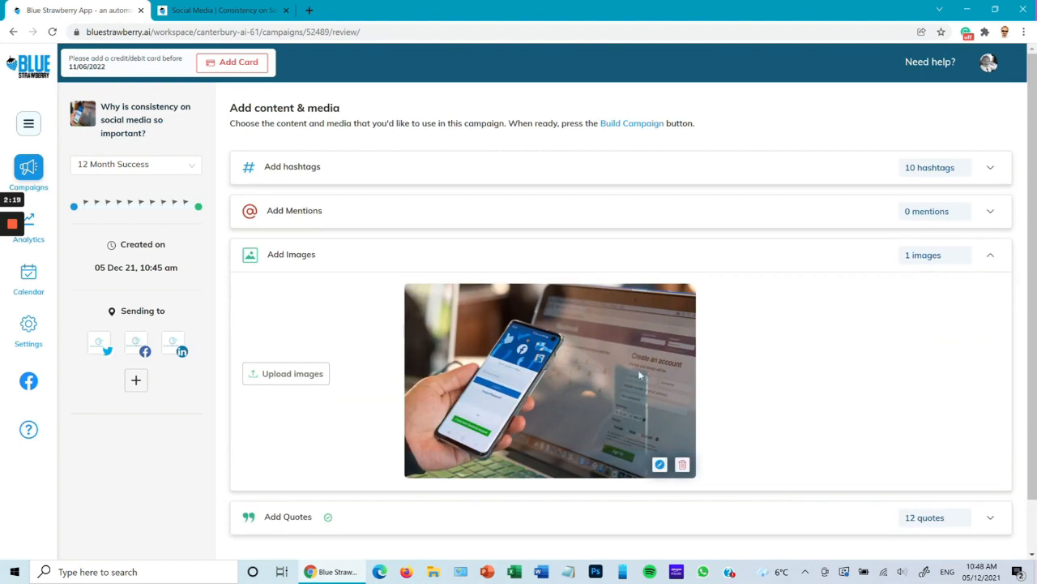
pyautogui.click(660, 465)
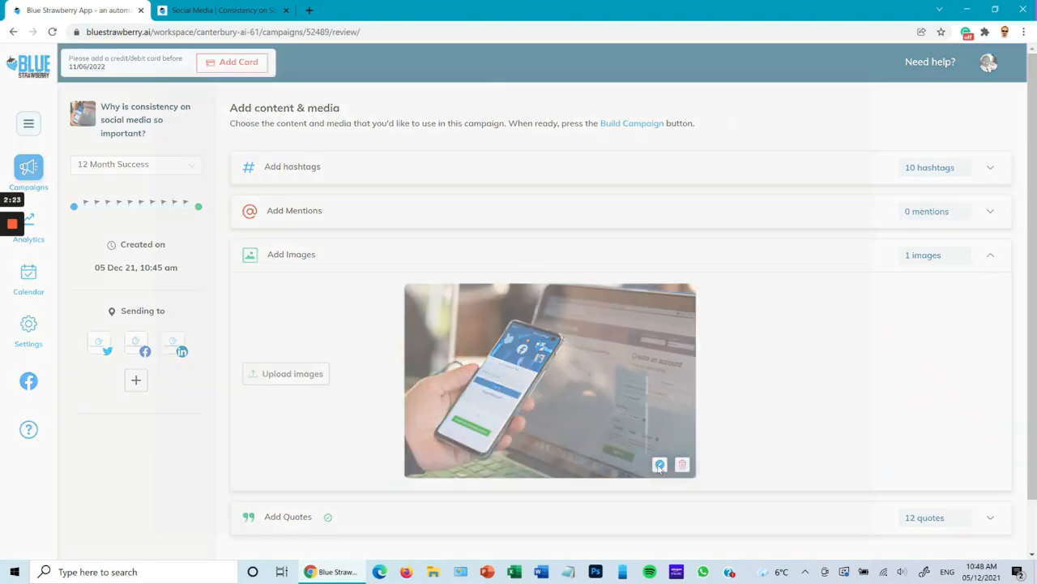
pyautogui.click(859, 82)
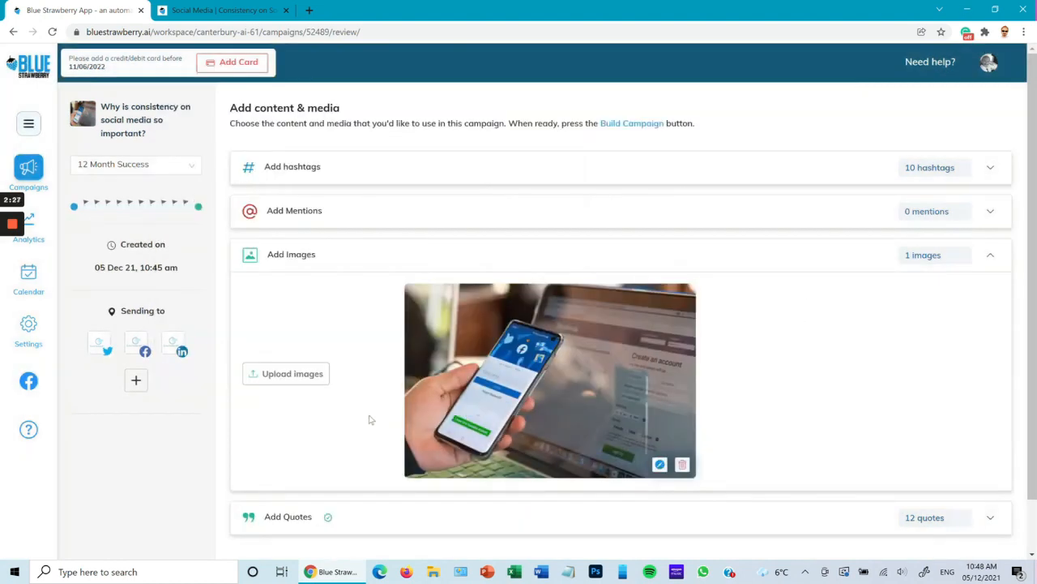
# Upload the image "AI can help bloggers .jpg" from the Desktop to the campaign
pyautogui.click(292, 374)
pyautogui.click(640, 93)
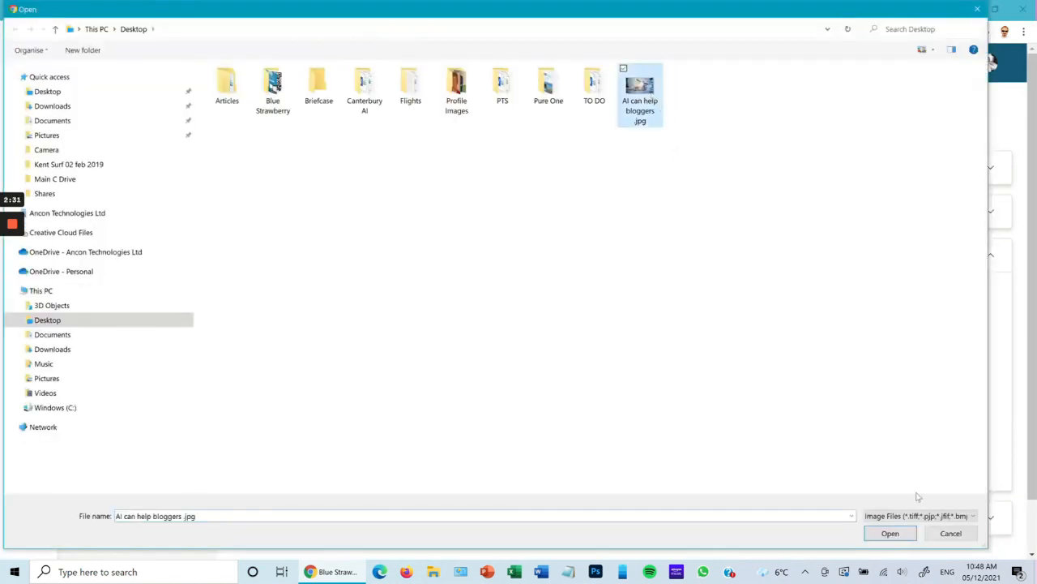
pyautogui.click(890, 533)
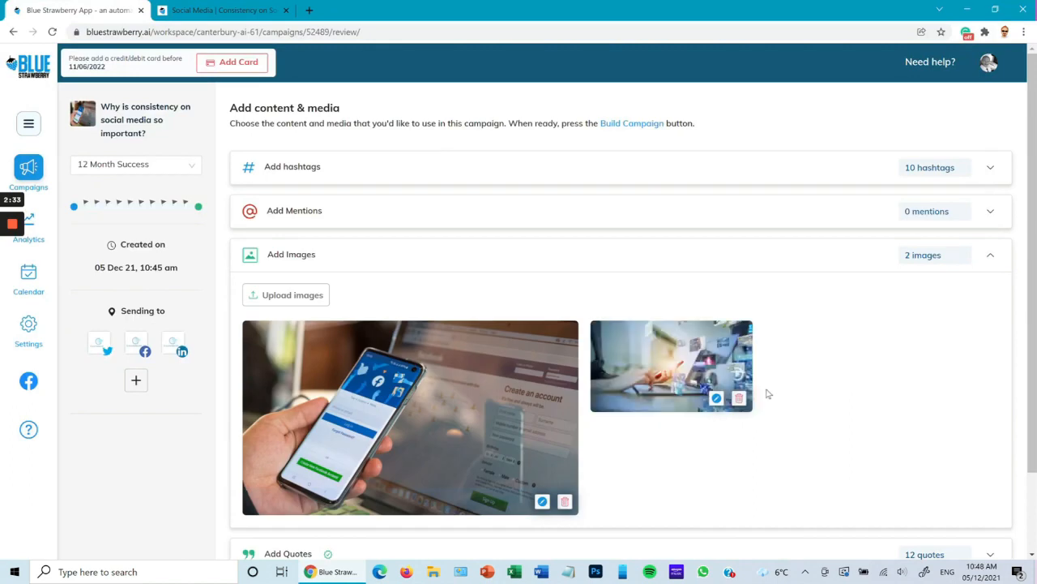
# Check the source article page in the other browser tab, and return to the campaign's content and media page
pyautogui.scroll(-1, 824, 383)
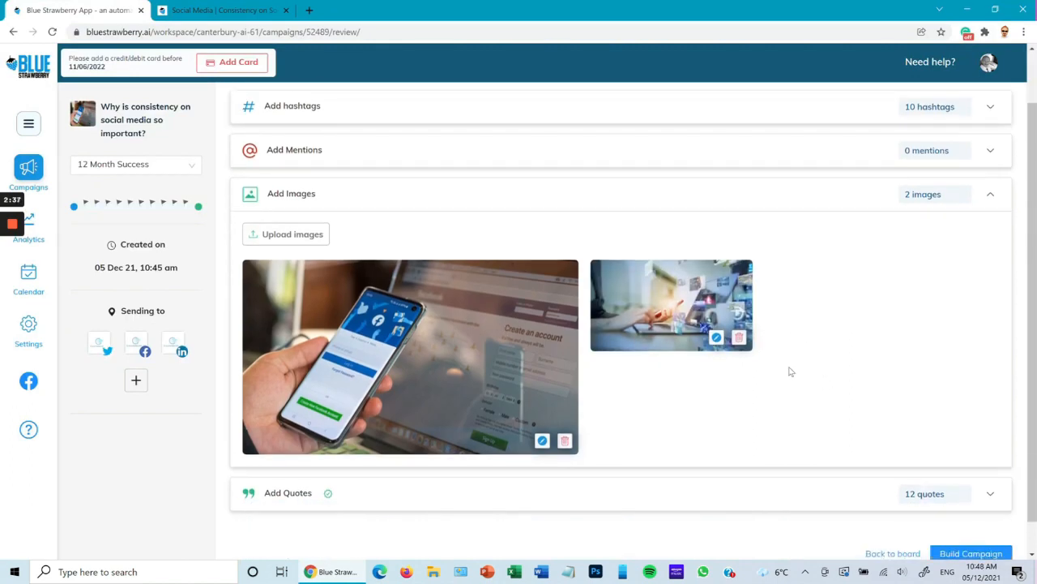
pyautogui.click(223, 10)
pyautogui.scroll(-5, 441, 292)
pyautogui.scroll(-3, 440, 294)
pyautogui.scroll(8, 440, 294)
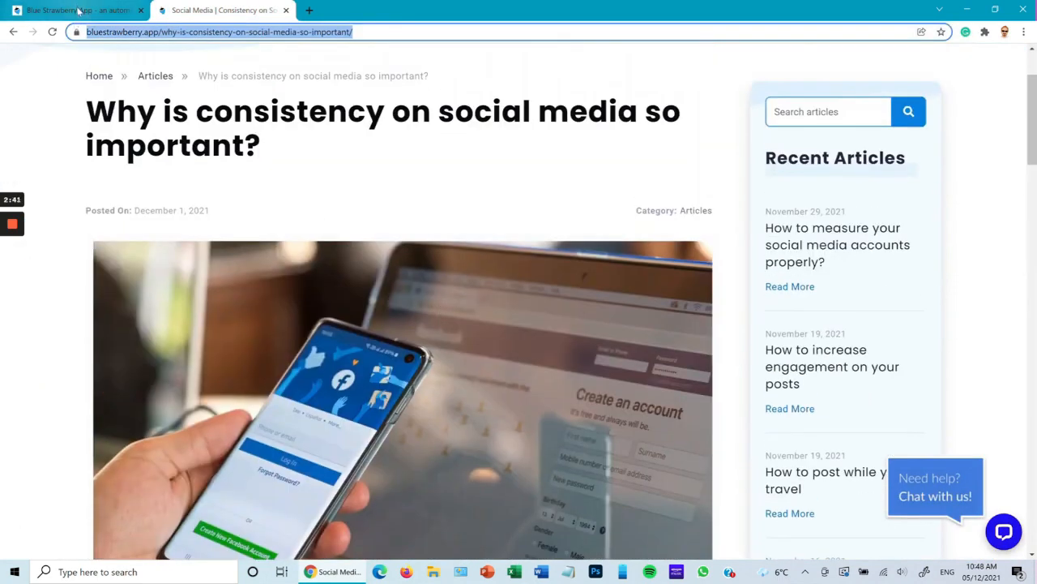
pyautogui.click(78, 10)
pyautogui.scroll(-1, 708, 351)
pyautogui.scroll(1, 646, 419)
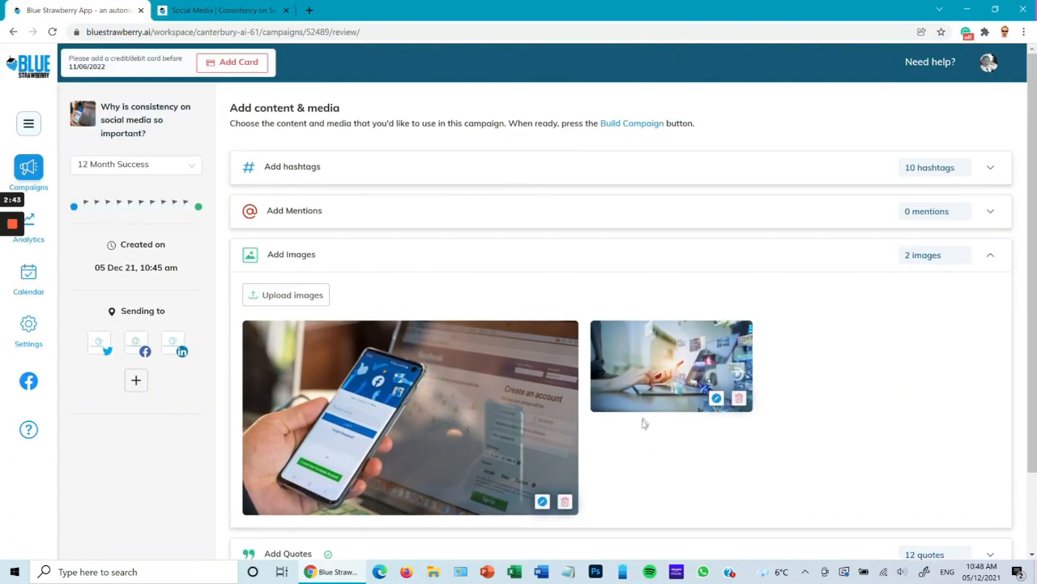
# Expand the campaign's quotes, review the suggested list, and inspect the first quote in edit mode without changing it
pyautogui.scroll(-2, 667, 414)
pyautogui.click(661, 464)
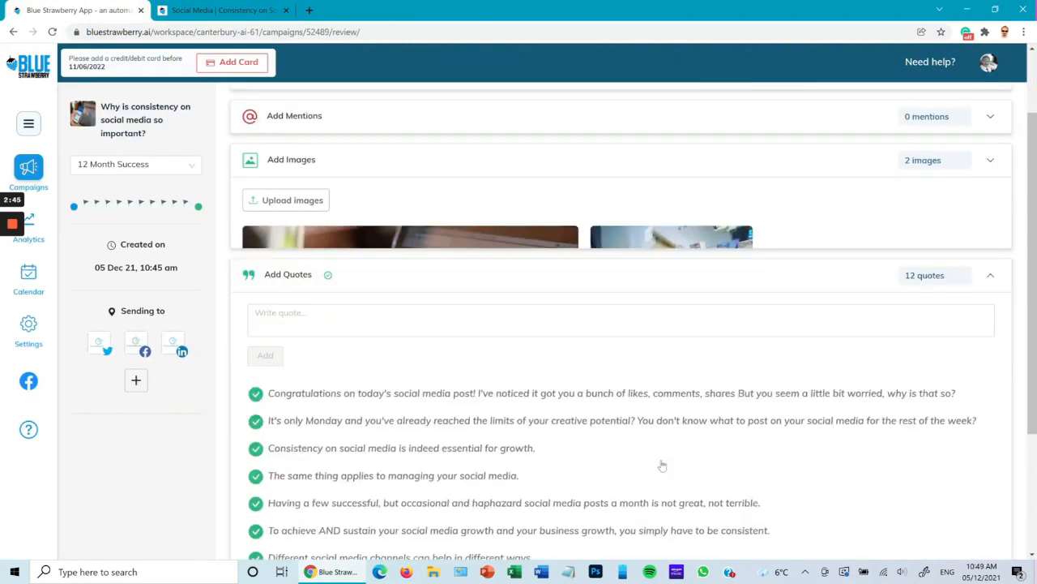
pyautogui.scroll(-1, 705, 308)
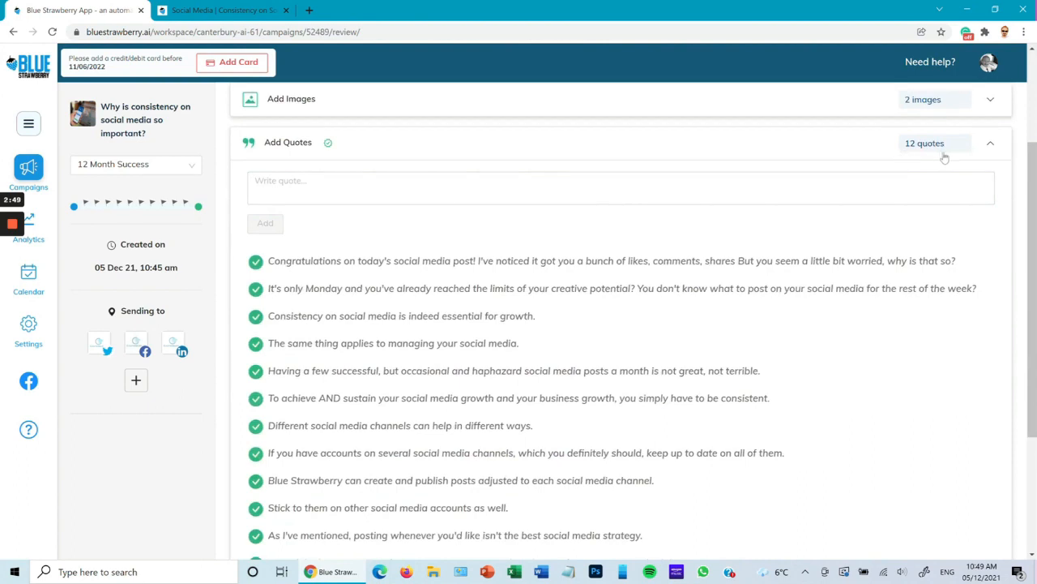
pyautogui.scroll(-3, 551, 301)
pyautogui.scroll(2, 549, 349)
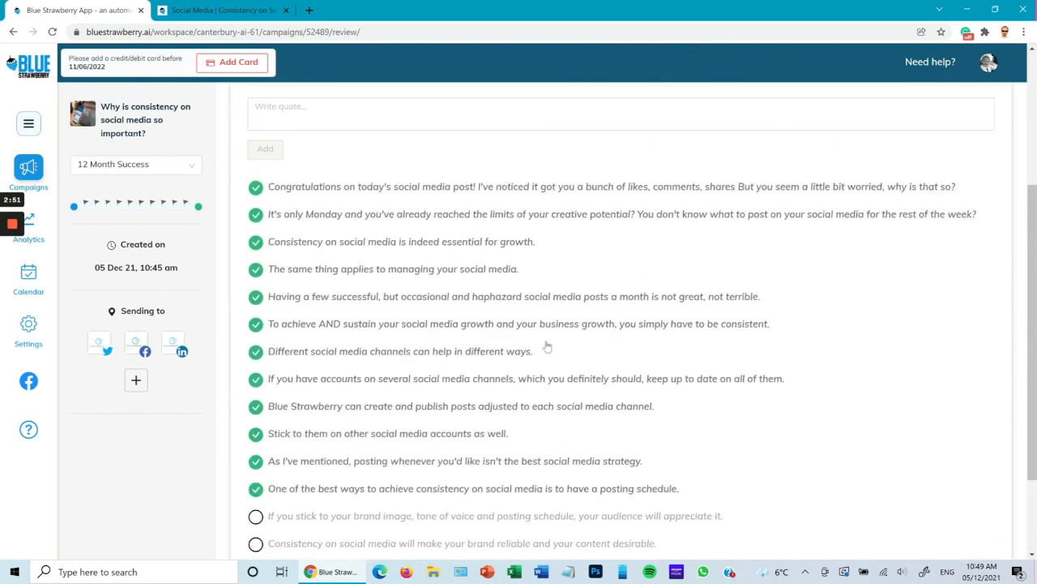
pyautogui.scroll(-2, 540, 373)
pyautogui.scroll(2, 466, 301)
pyautogui.click(386, 189)
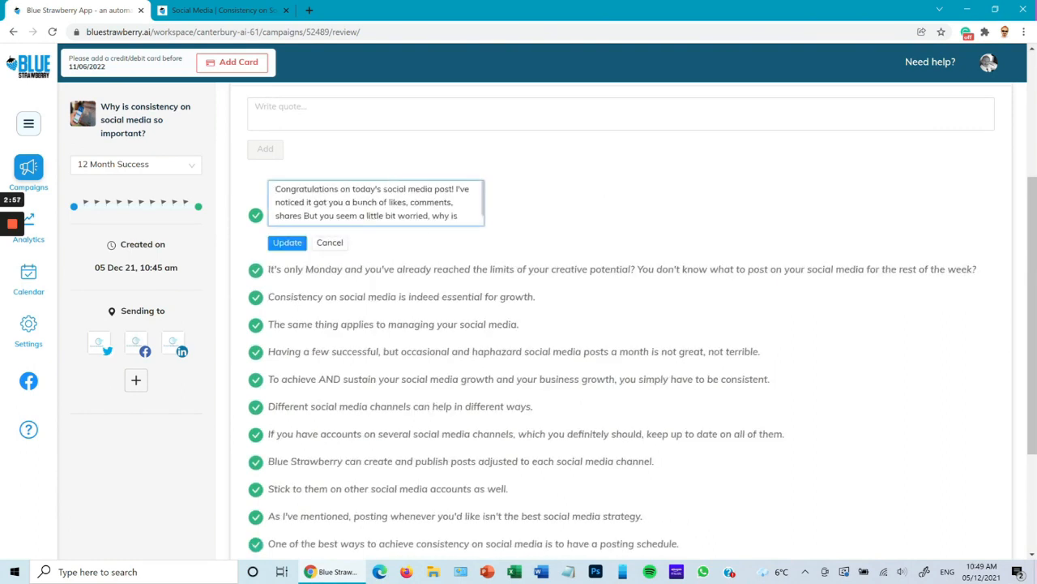
pyautogui.click(330, 243)
# Include the quote beginning "If you stick to your brand image" and exclude the one beginning "One of the best ways to achieve consistency"
pyautogui.scroll(-2, 442, 348)
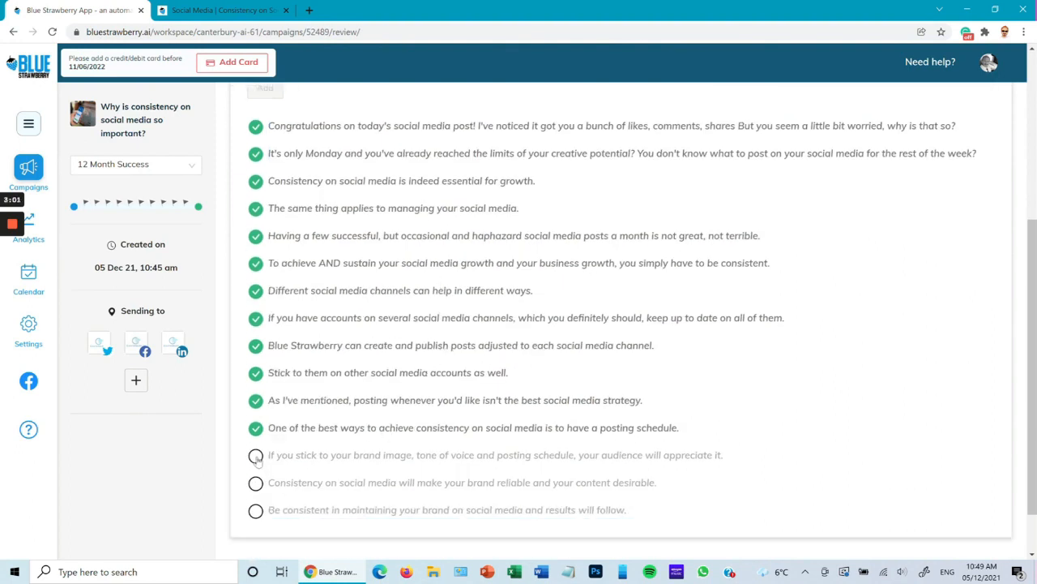
pyautogui.click(255, 456)
pyautogui.click(256, 428)
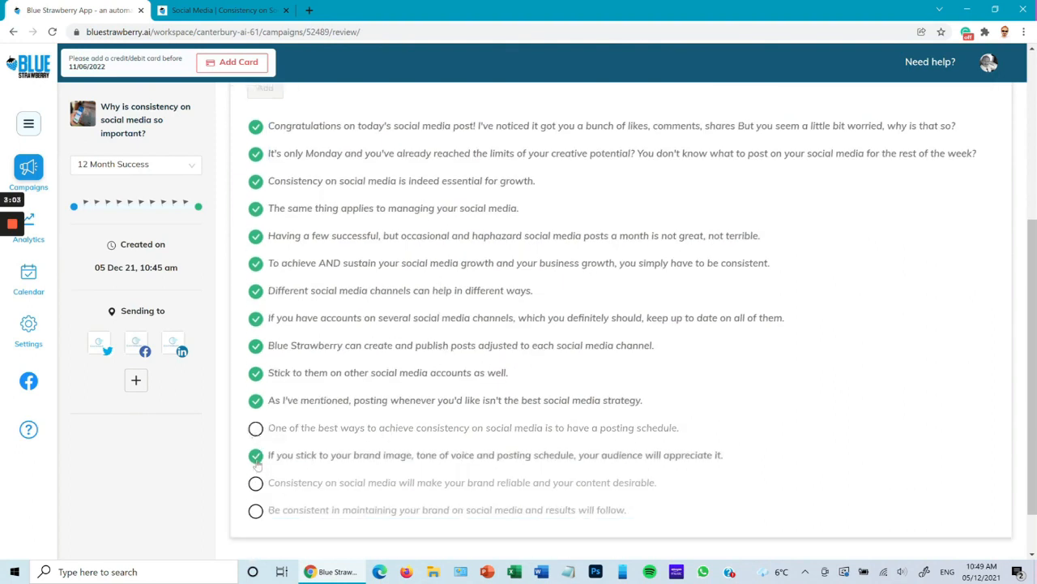
# Add a custom quote reading "Bla Bla Bla" to the campaign's quote list
pyautogui.scroll(3, 463, 394)
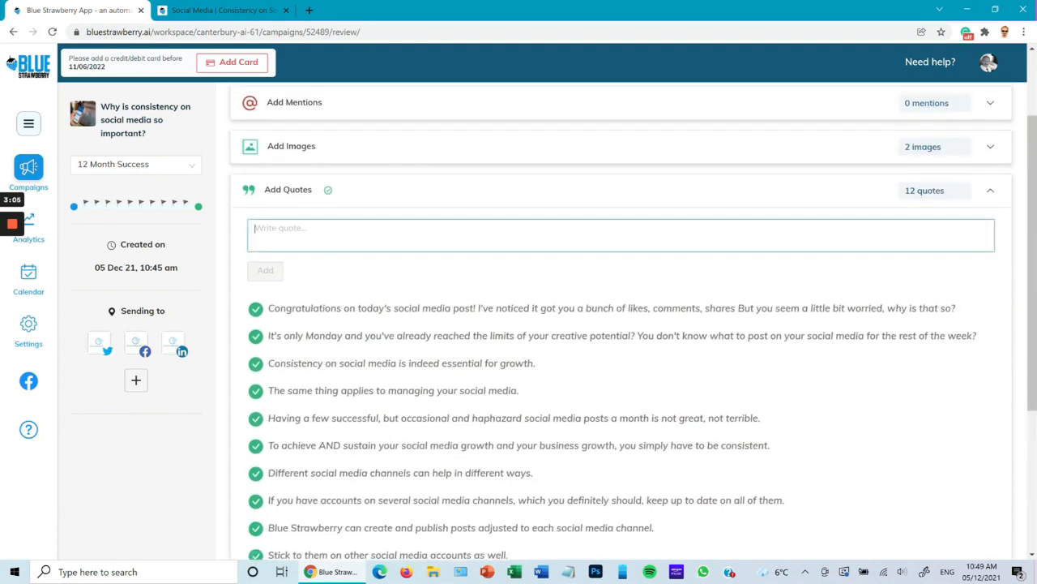
pyautogui.write('Bla Bla Bla')
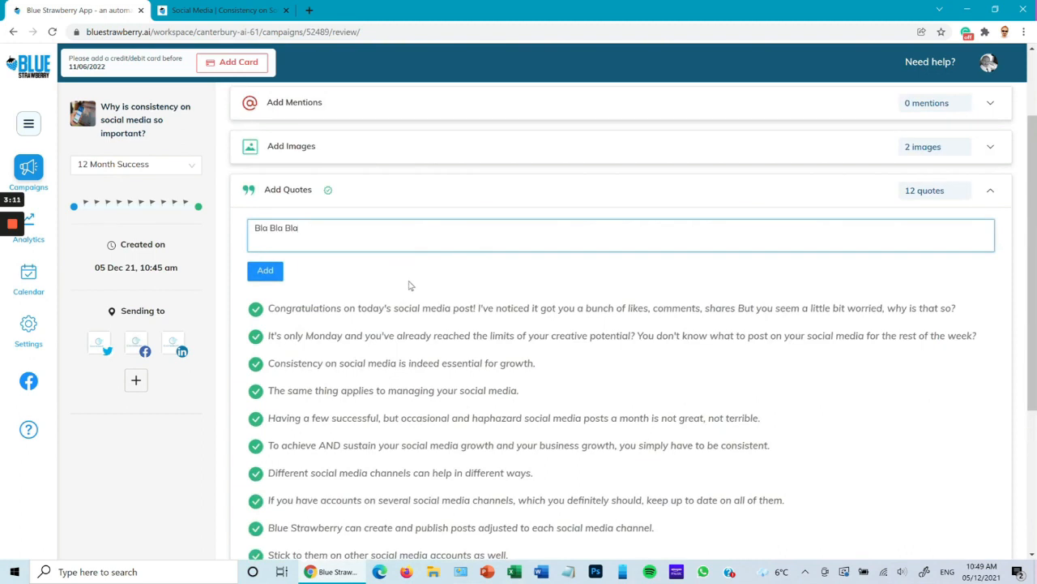
pyautogui.click(267, 271)
pyautogui.scroll(-5, 490, 337)
pyautogui.scroll(5, 613, 381)
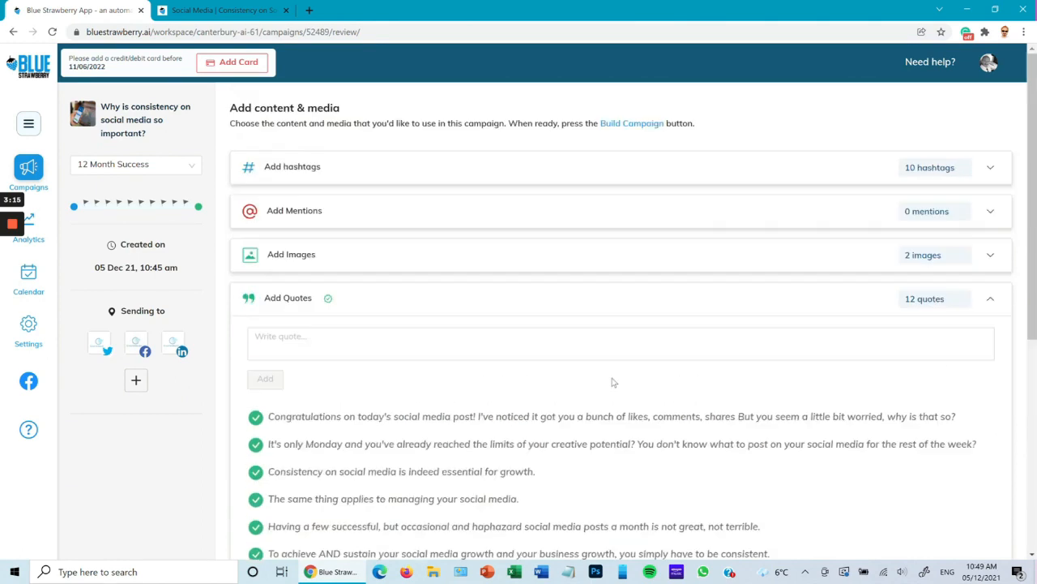
# Include the quote beginning "One of the best ways to achieve consistency on social media" in the campaign again
pyautogui.scroll(-4, 312, 445)
pyautogui.click(256, 416)
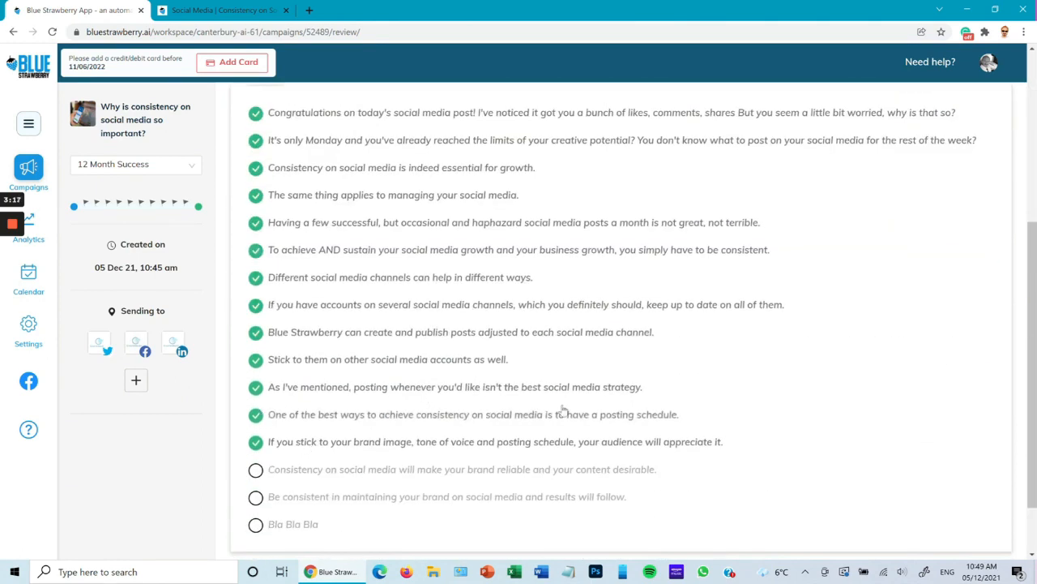
pyautogui.scroll(3, 562, 410)
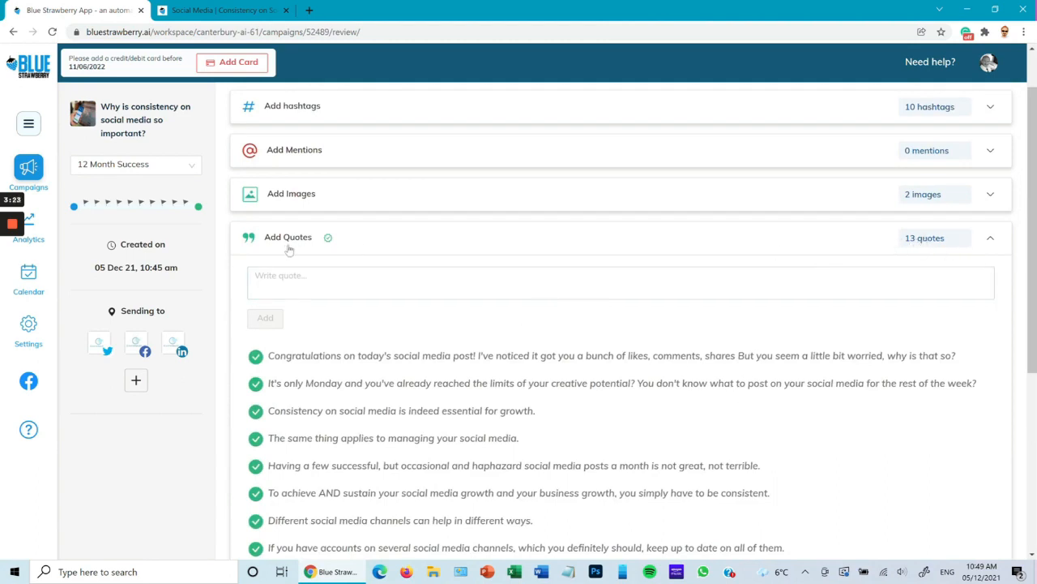
# Build the campaign from the chosen hashtags, images and quotes to generate its social posts
pyautogui.scroll(-1, 653, 378)
pyautogui.scroll(-4, 652, 378)
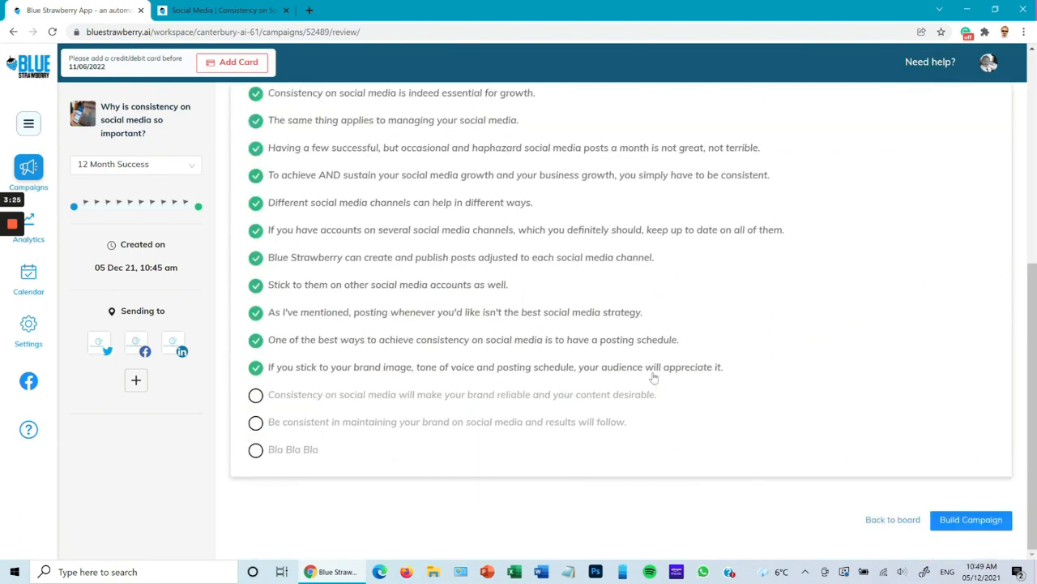
pyautogui.click(965, 524)
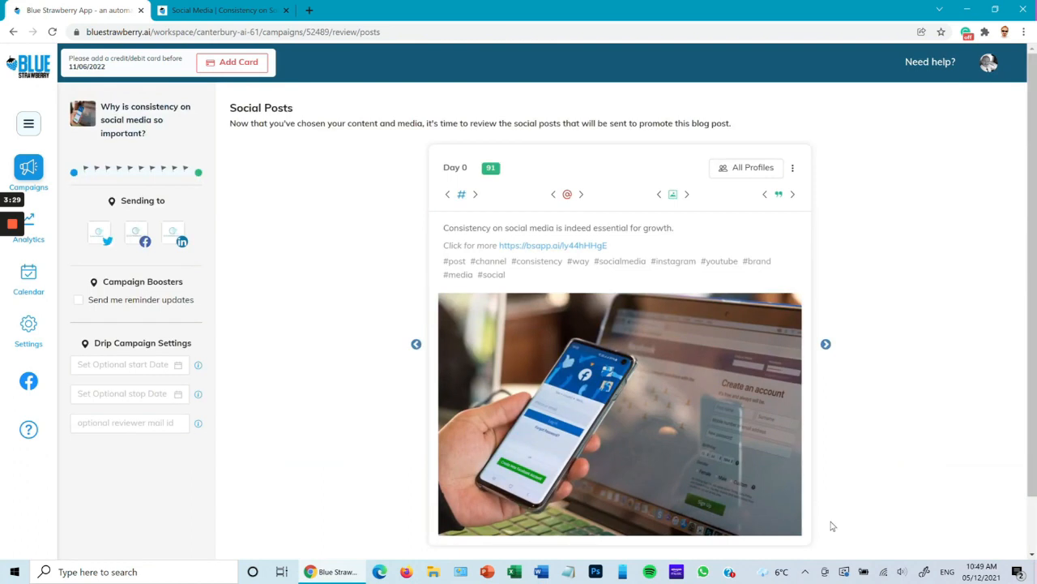
# Set the drip campaign's optional start date to 8 December 2021
pyautogui.scroll(-1, 306, 391)
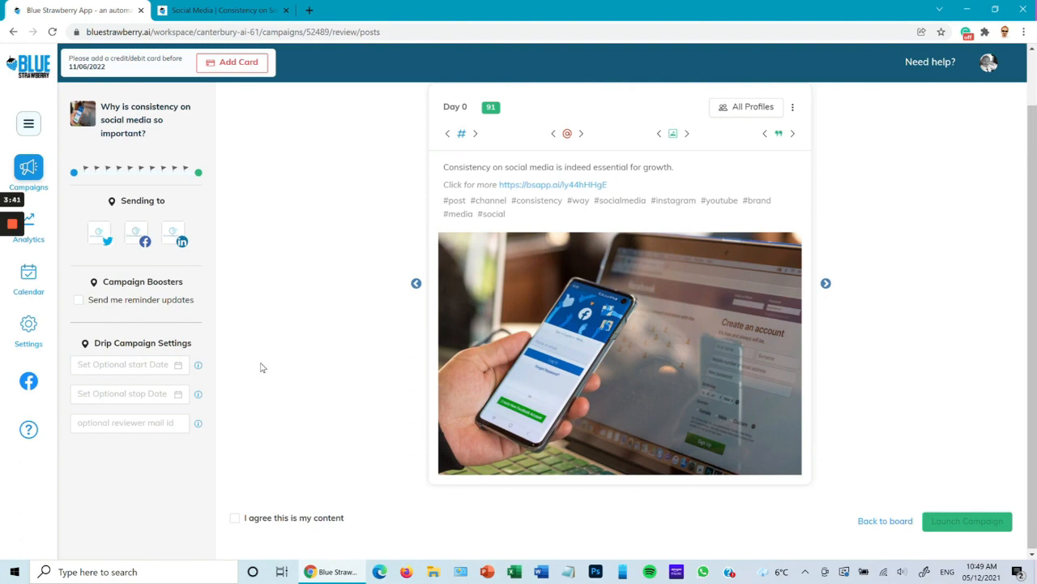
pyautogui.click(121, 364)
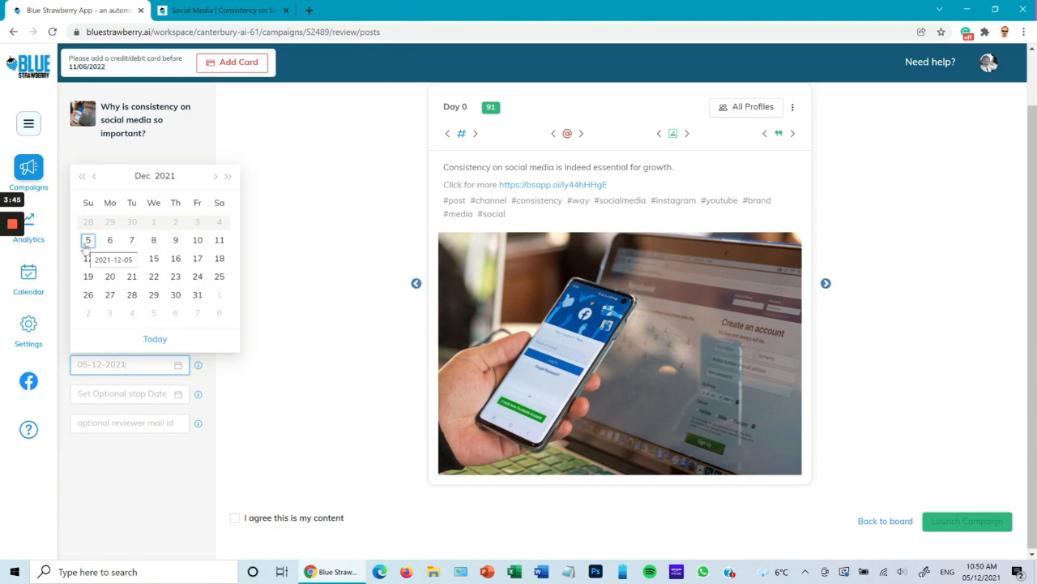
pyautogui.click(153, 242)
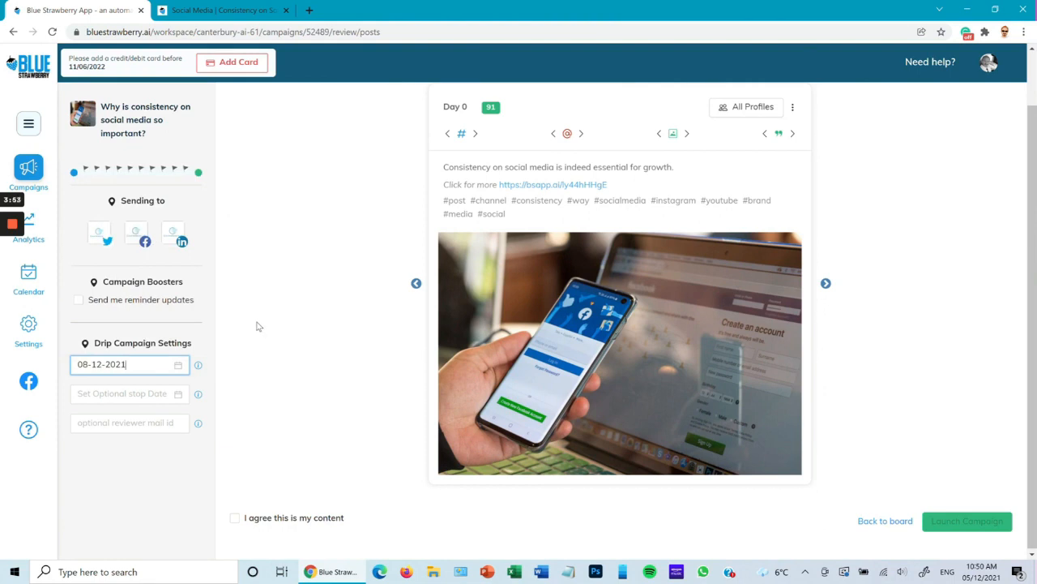
# Check which profiles the Day 0 post goes to, look through the posts up to Day 14 and return to Day 3
pyautogui.scroll(1, 256, 326)
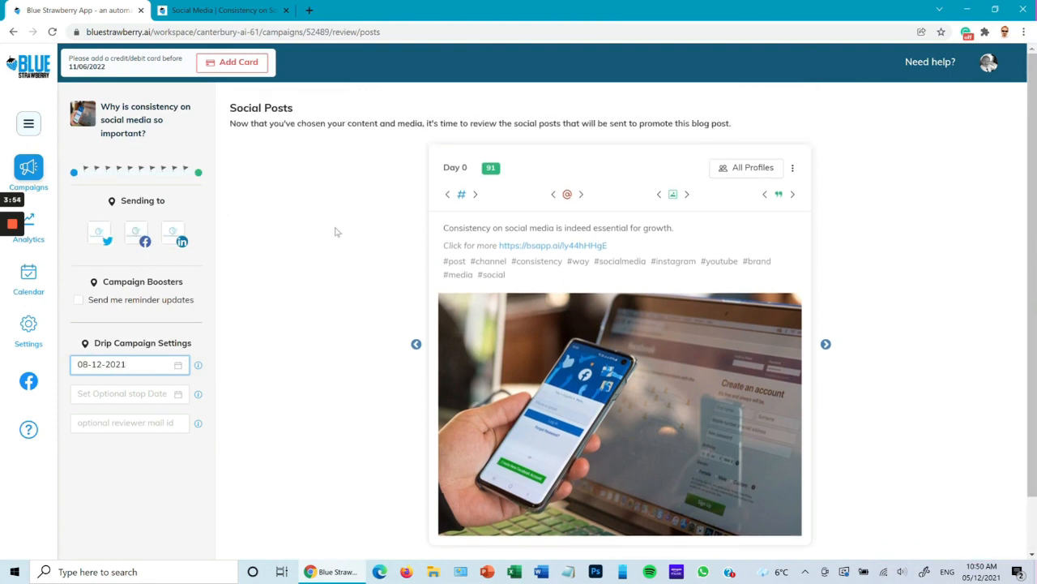
pyautogui.click(744, 168)
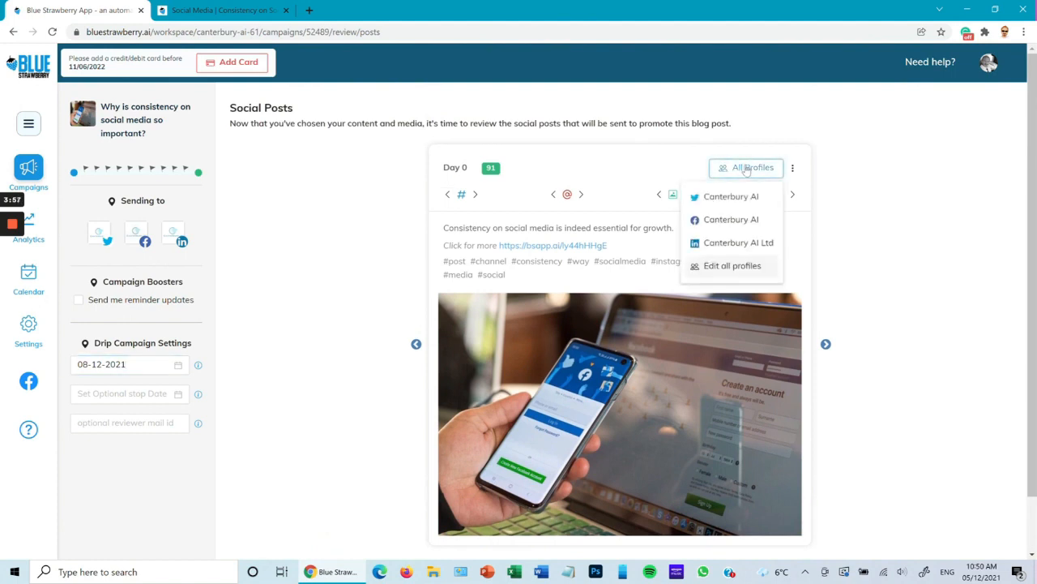
pyautogui.click(745, 168)
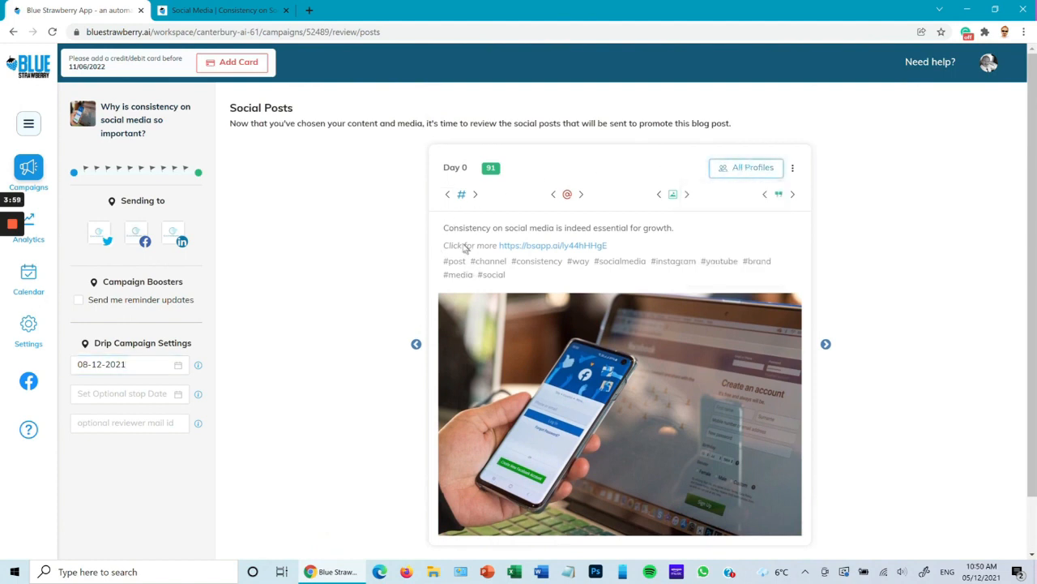
pyautogui.click(826, 345)
pyautogui.click(826, 343)
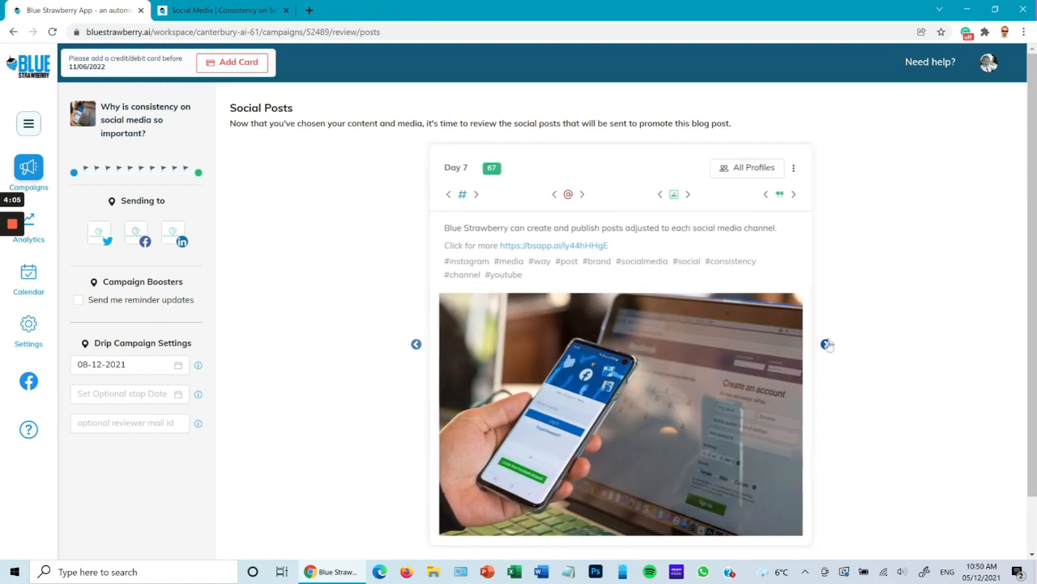
pyautogui.click(826, 345)
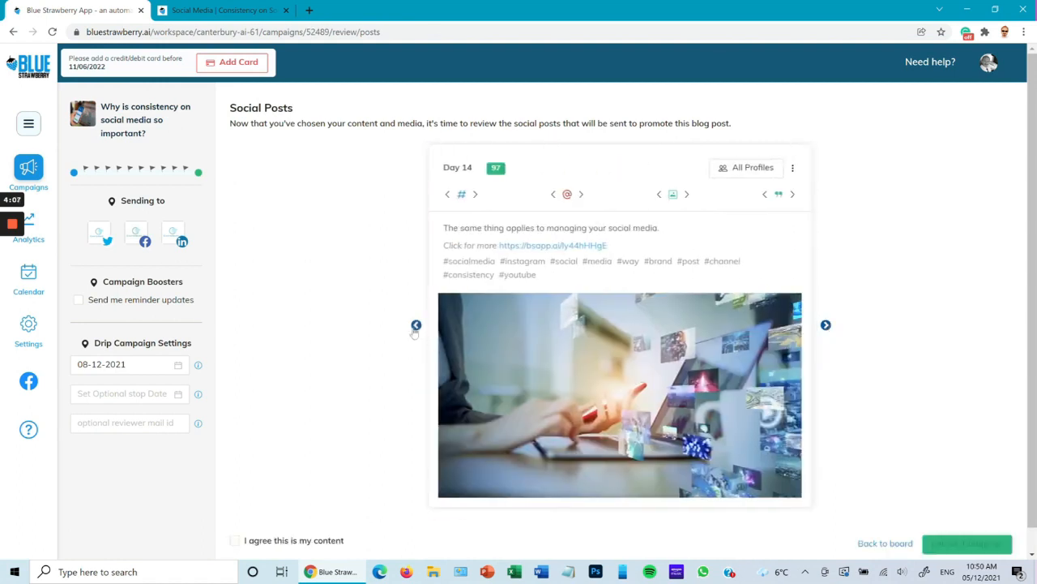
pyautogui.click(415, 331)
pyautogui.click(416, 347)
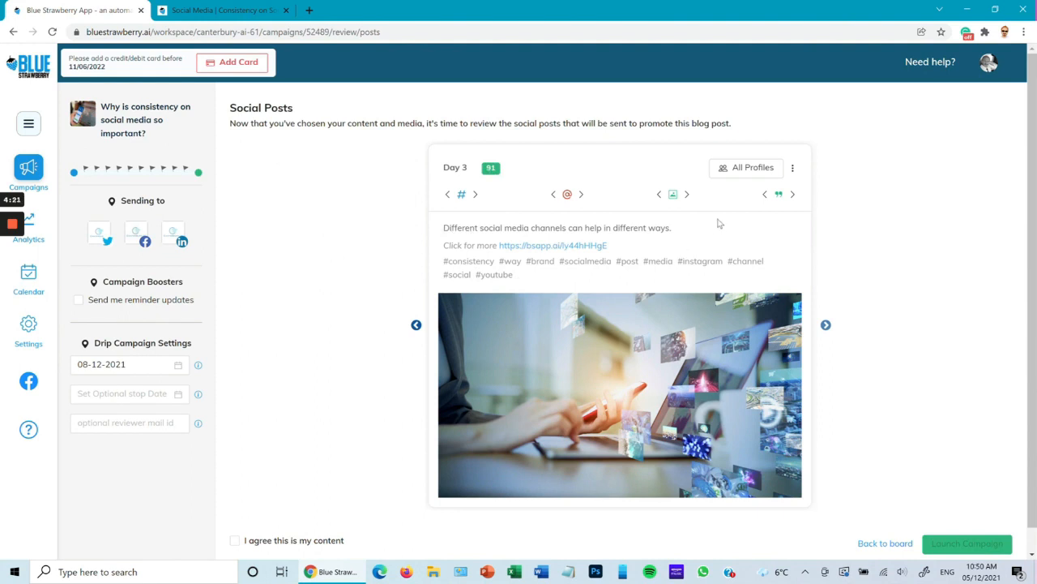
# Change the Day 3 post's quote to the one beginning "Having a few successful, but occasional and haphazard social media posts"
pyautogui.click(794, 195)
pyautogui.click(793, 196)
pyautogui.click(793, 195)
pyautogui.click(793, 195)
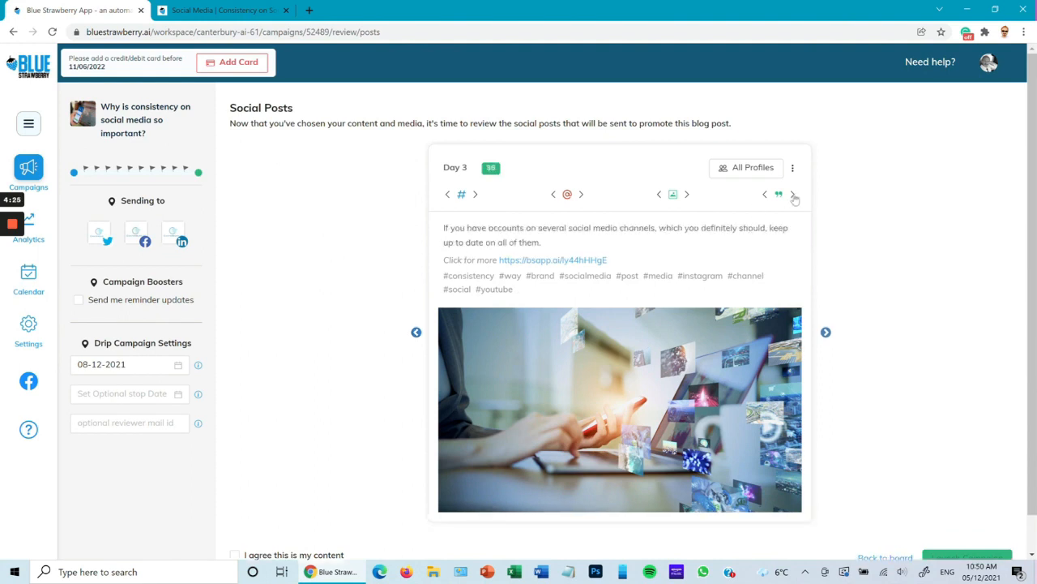
pyautogui.click(794, 195)
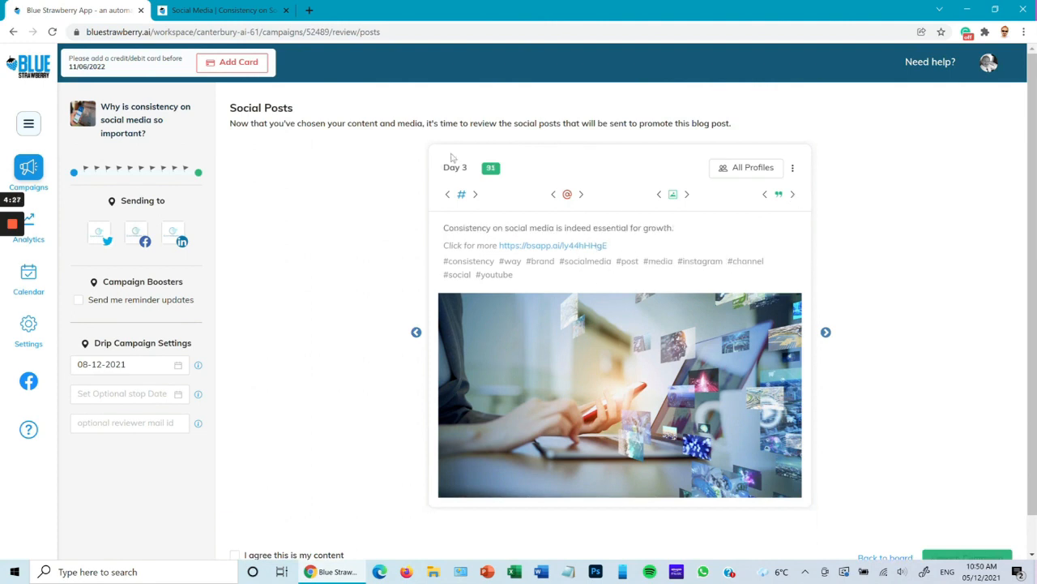
pyautogui.click(794, 196)
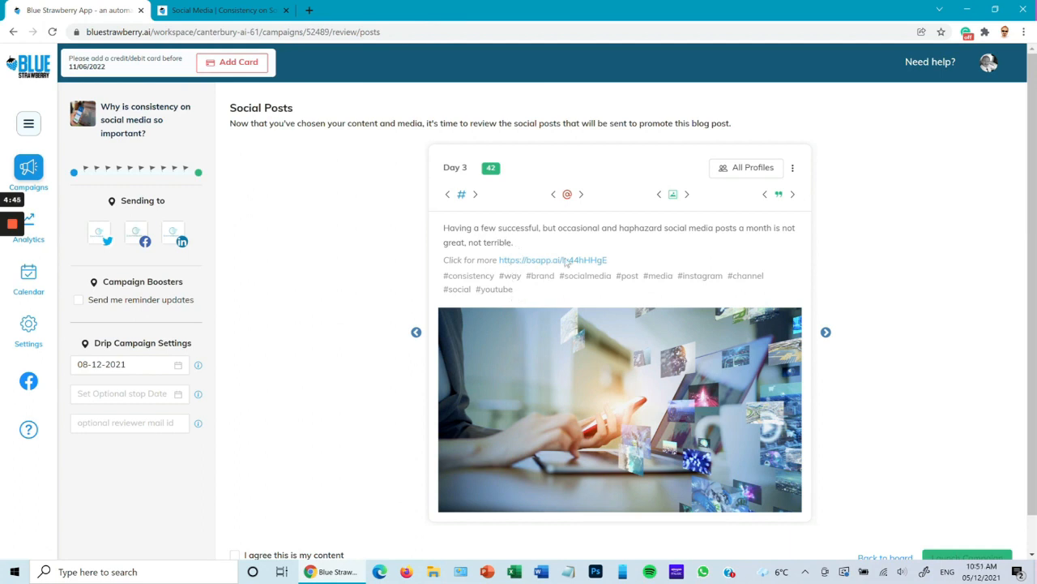
# Switch the Day 3 post to the hashtag order starting with #socialmedia #instagram and to the image of the hand-held phone
pyautogui.click(475, 196)
pyautogui.click(475, 196)
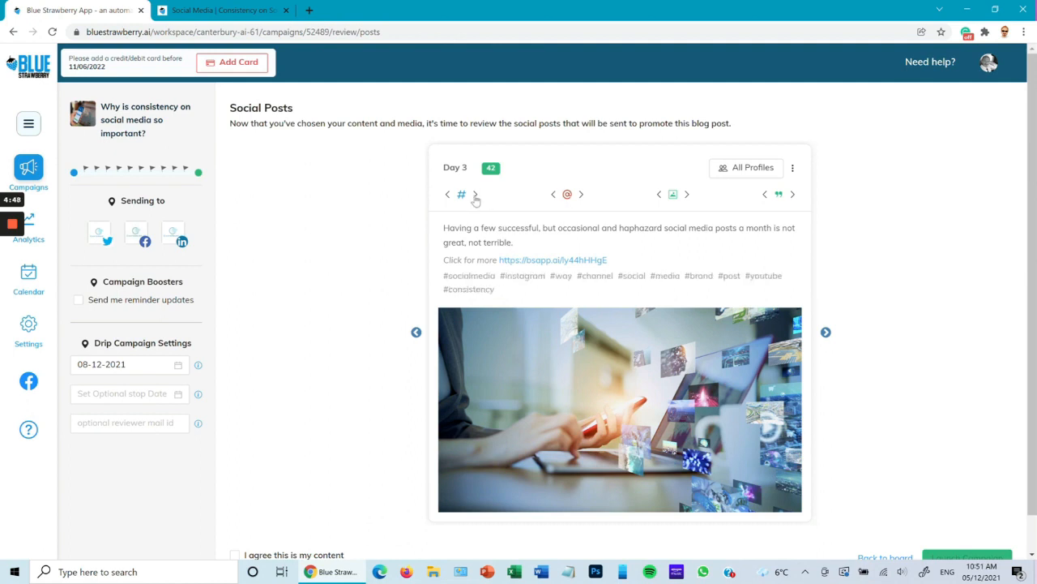
pyautogui.click(686, 195)
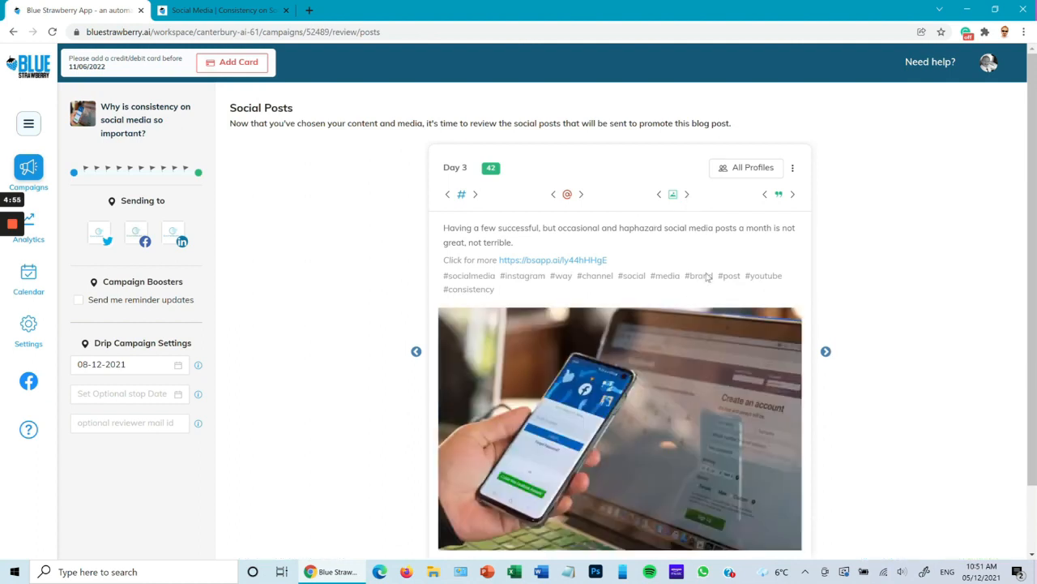
# Look over the posts up to Day 14, agree that the content is your own and launch the campaign
pyautogui.scroll(-2, 762, 279)
pyautogui.click(826, 276)
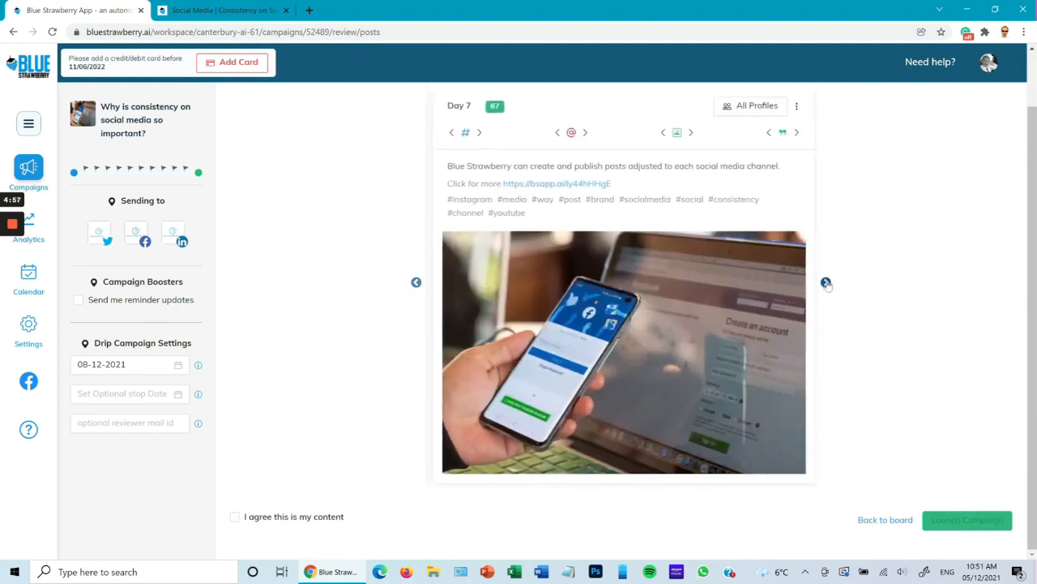
pyautogui.click(825, 280)
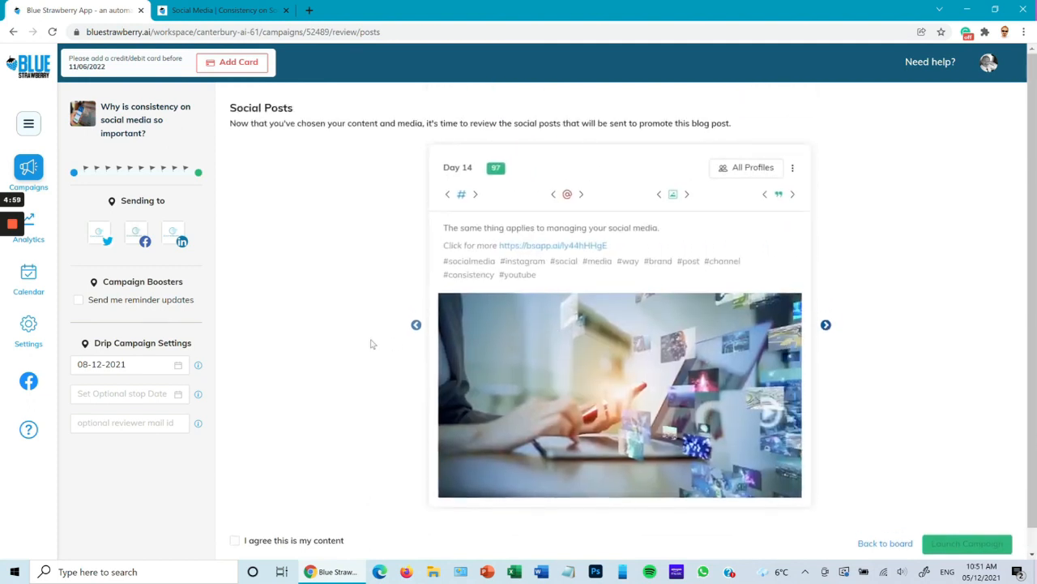
pyautogui.click(235, 517)
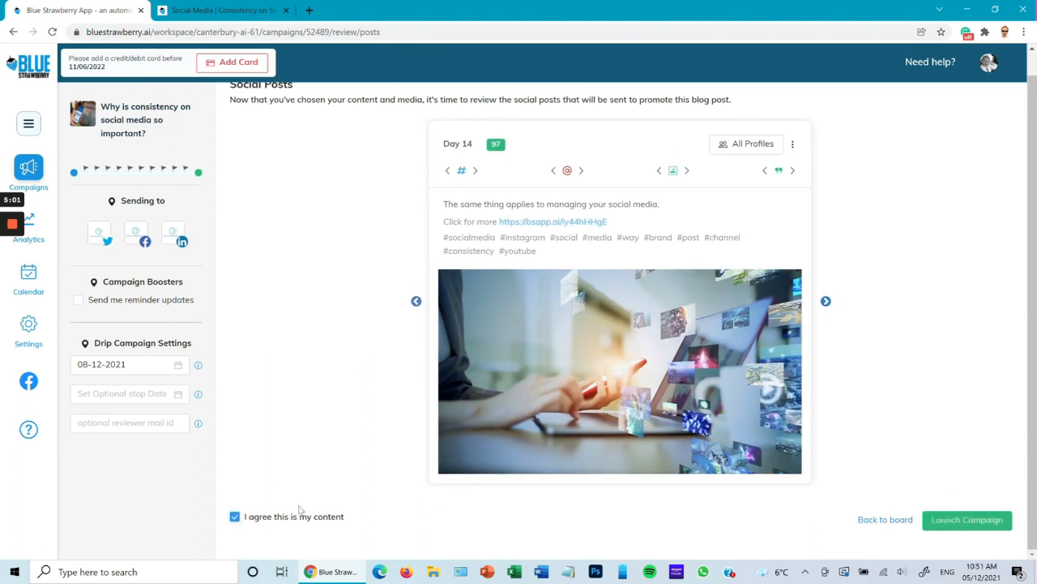
pyautogui.click(967, 520)
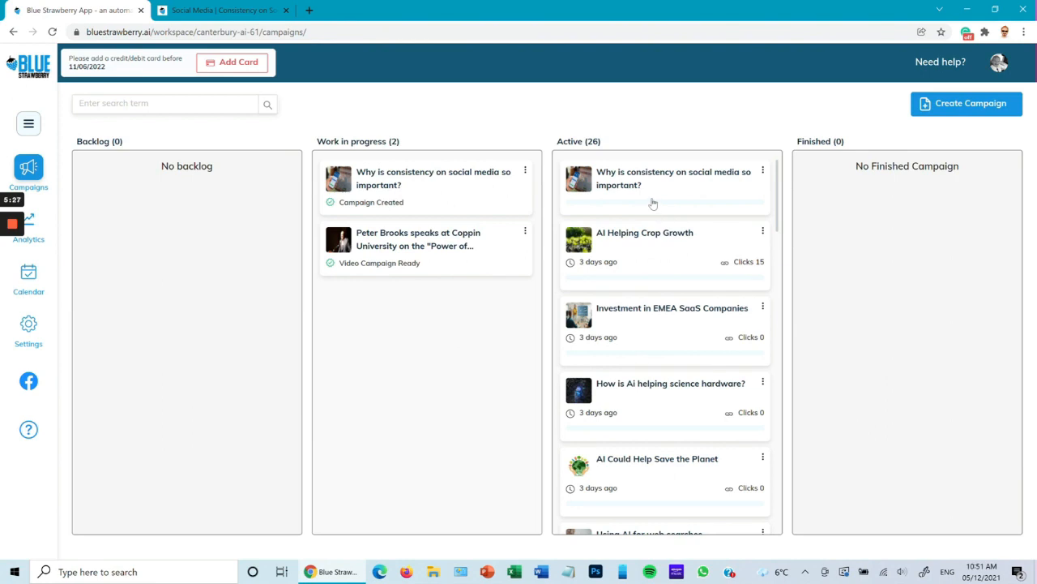
# View the scheduled content of the active campaign "Why is consistency on social media so important?" from Day 0 to Day 365
pyautogui.click(763, 172)
pyautogui.click(741, 214)
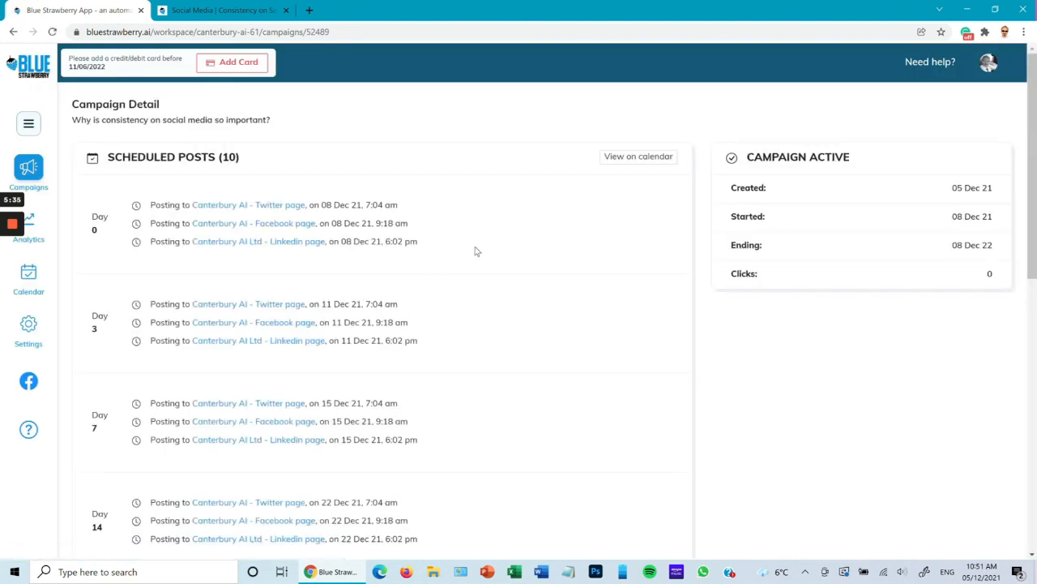
pyautogui.scroll(-1, 396, 222)
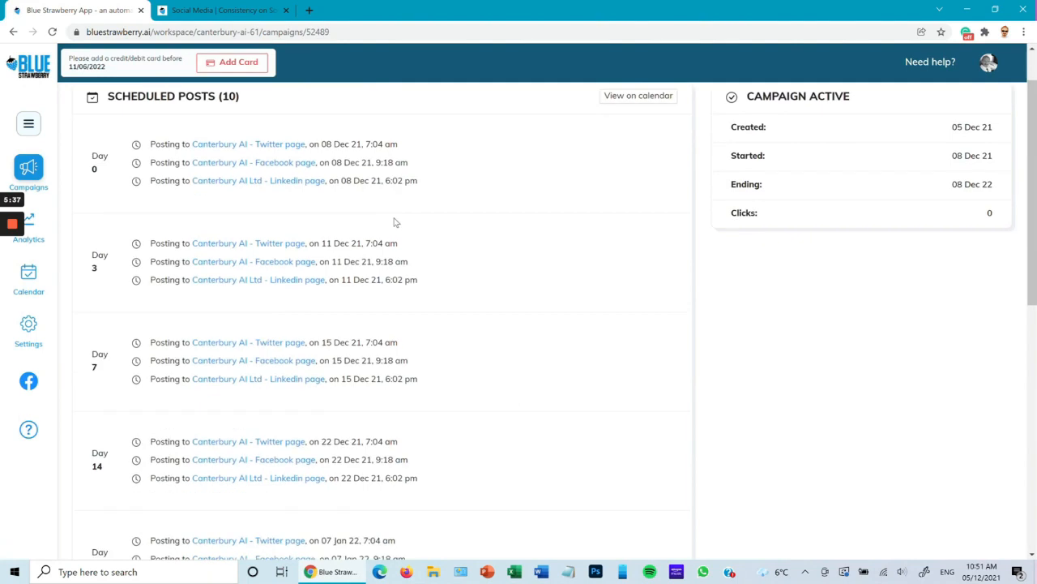
pyautogui.scroll(-6, 396, 222)
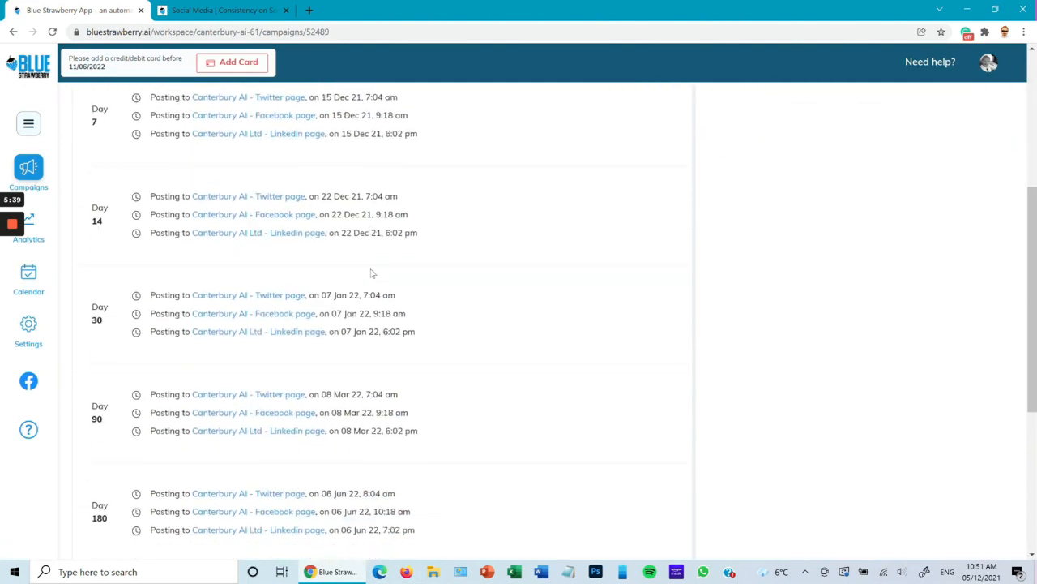
pyautogui.scroll(-3, 366, 278)
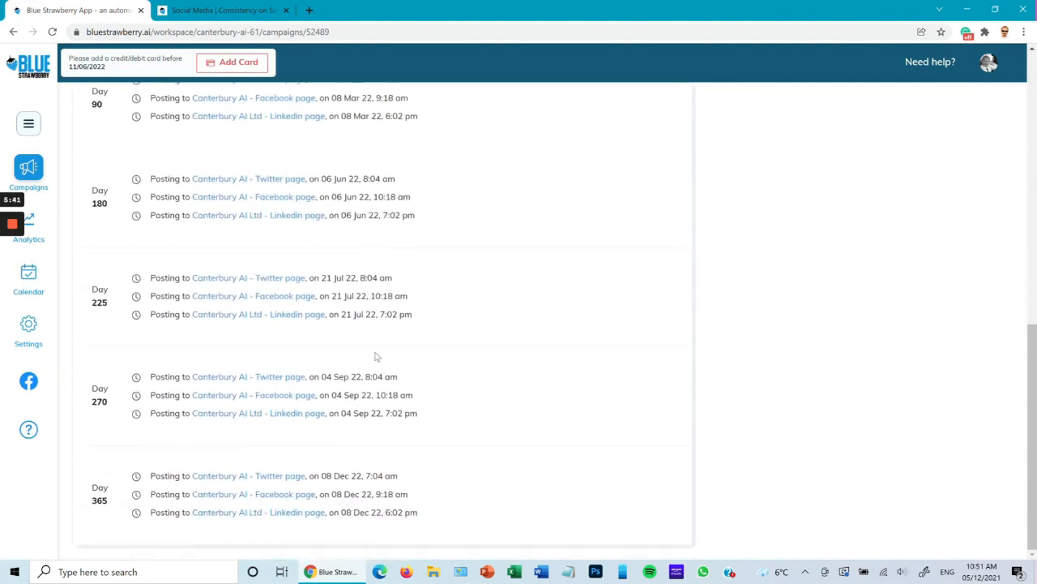
pyautogui.scroll(10, 381, 406)
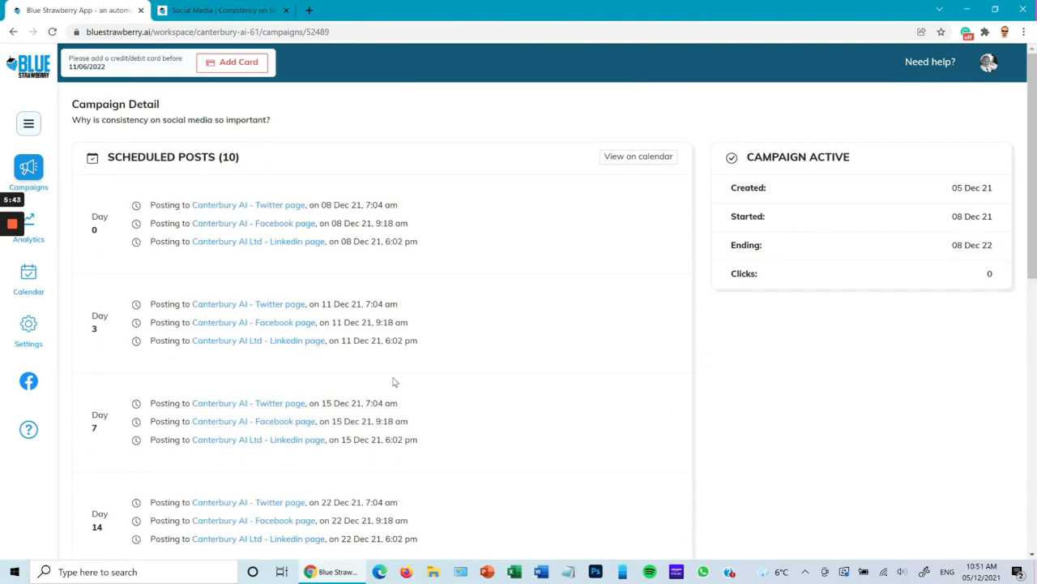
# Return to the campaign board and open the scheduled content of the active campaign beginning "Using AI to enhance big data analysis"
pyautogui.click(38, 177)
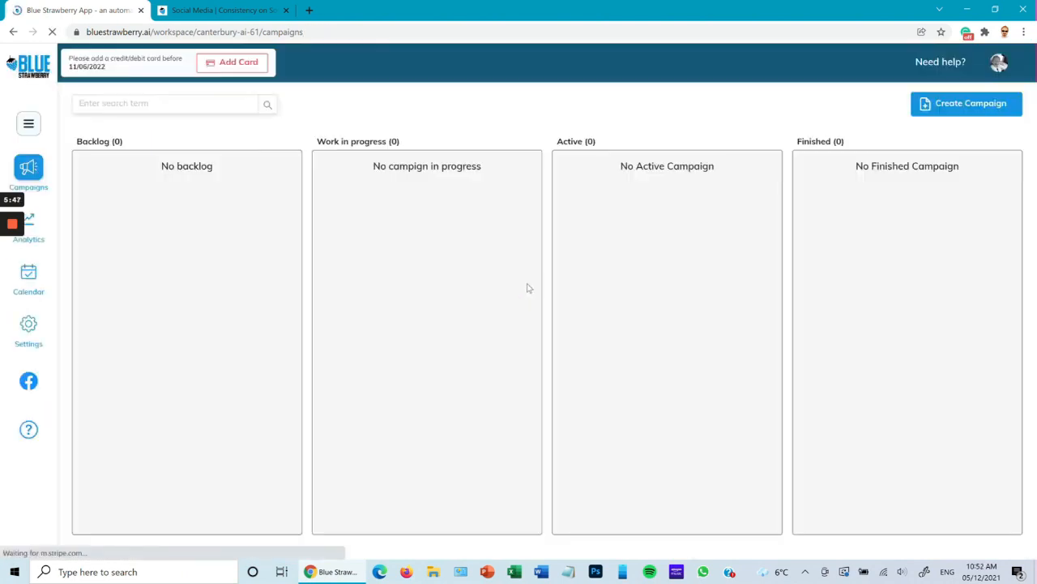
pyautogui.click(762, 249)
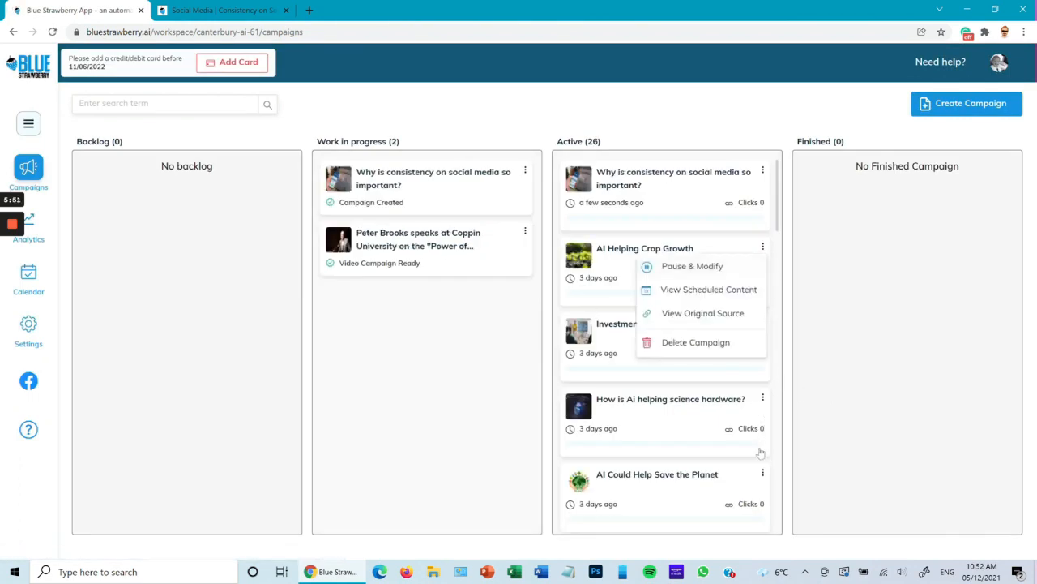
pyautogui.scroll(-5, 637, 382)
pyautogui.scroll(-10, 637, 384)
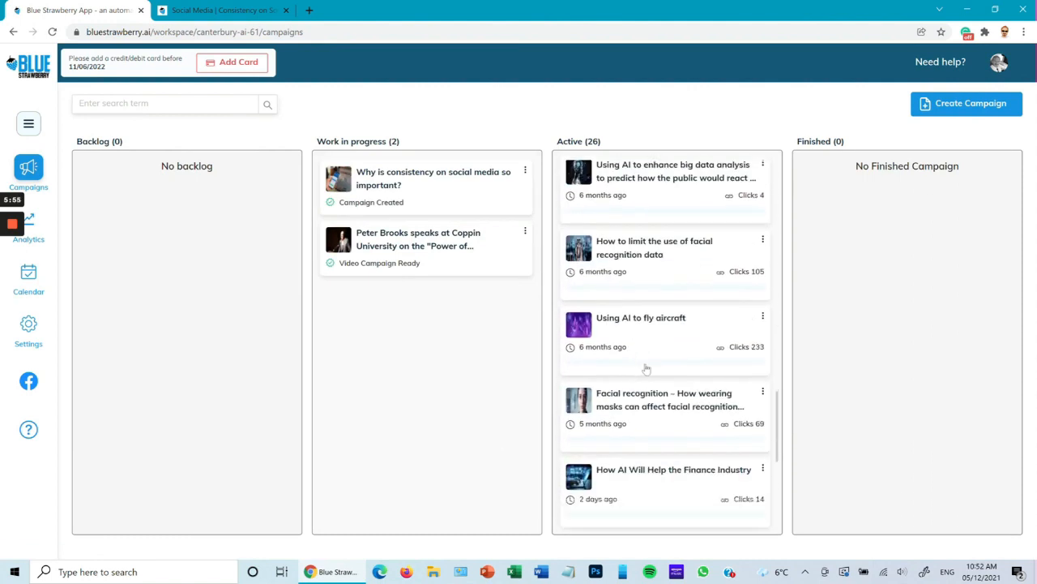
pyautogui.scroll(2, 646, 368)
pyautogui.click(763, 286)
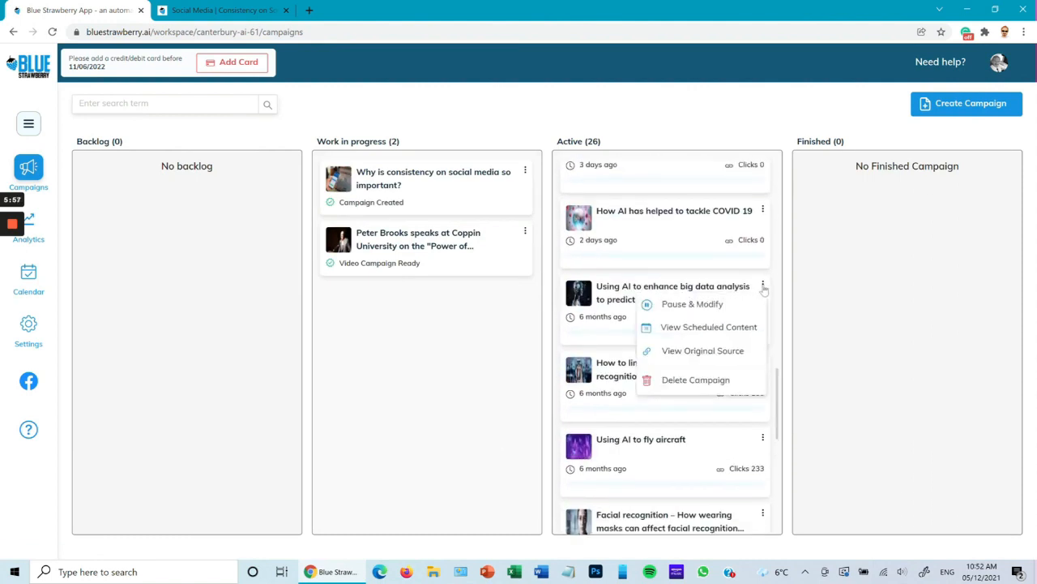
pyautogui.click(716, 332)
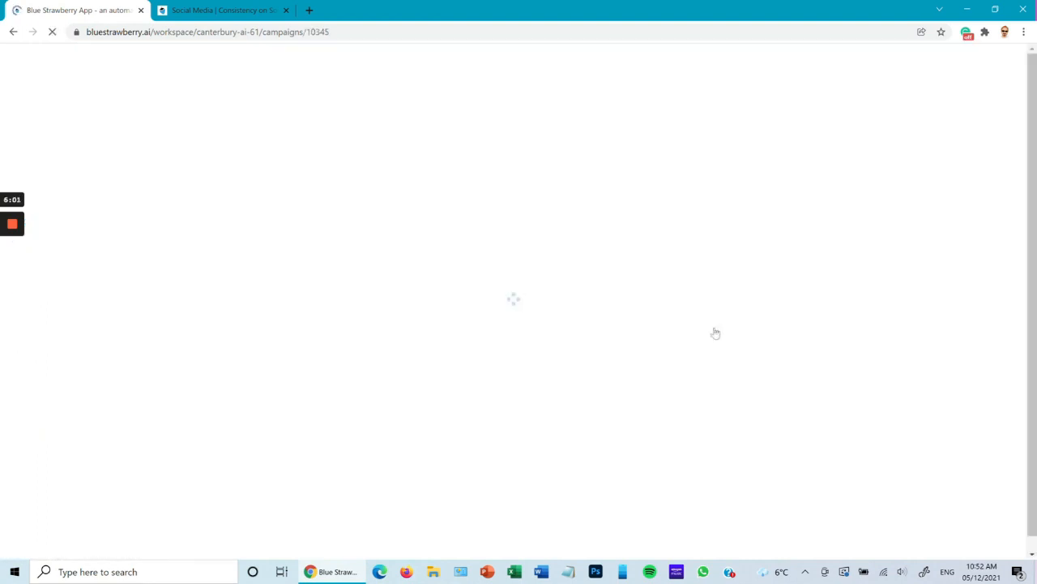
# Examine the sending status of this campaign's Twitter, Facebook and LinkedIn posts from Day 0 to Day 30
pyautogui.scroll(-2, 486, 350)
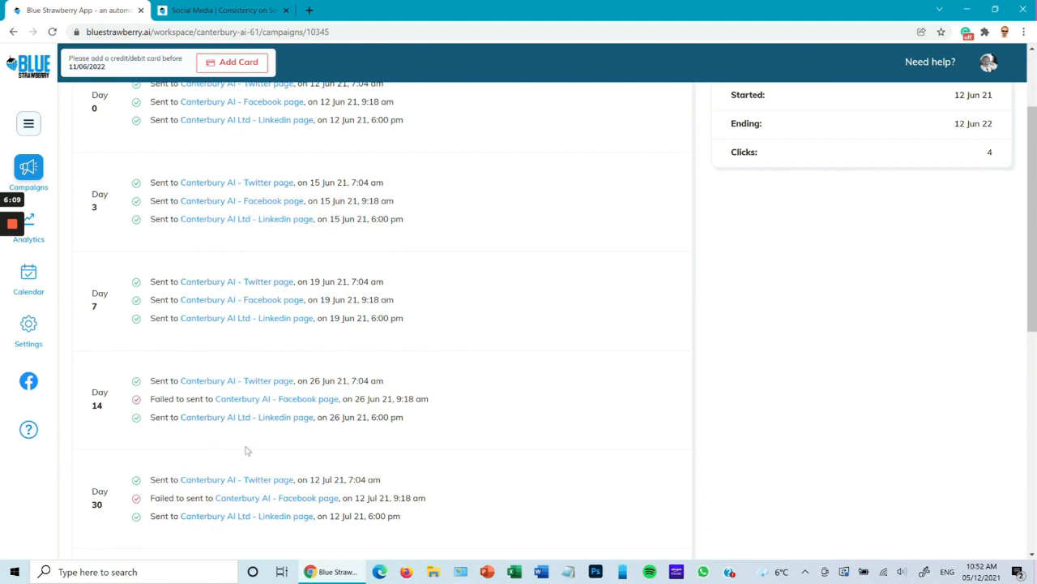
pyautogui.scroll(1, 334, 182)
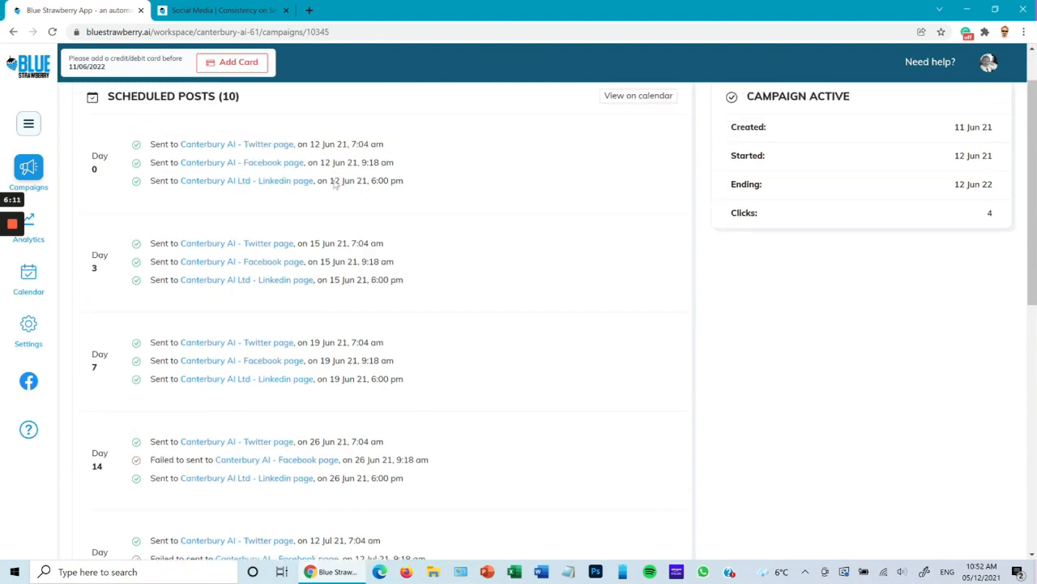
pyautogui.scroll(-1, 304, 363)
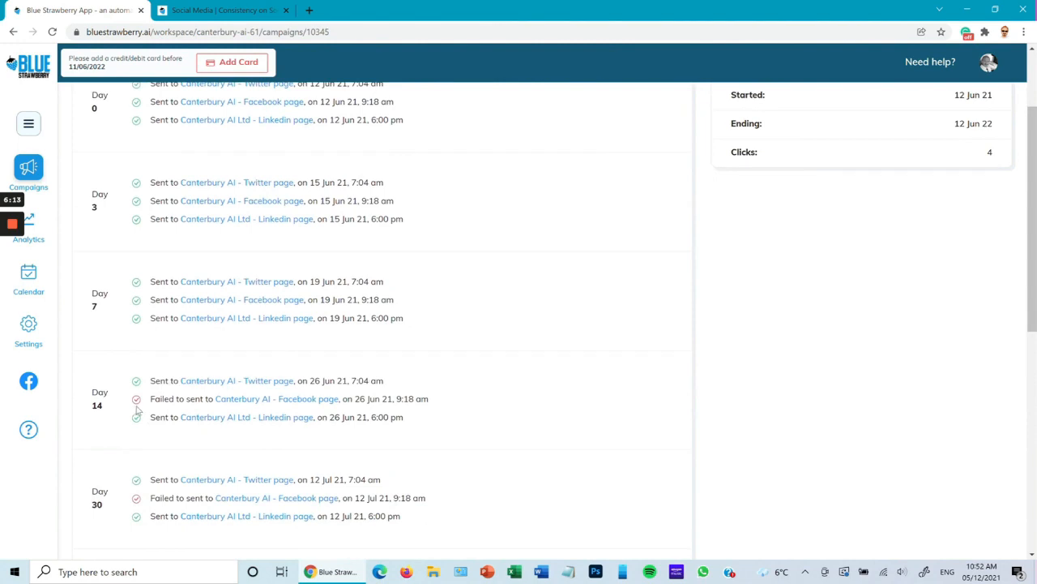
pyautogui.moveTo(139, 401)
pyautogui.scroll(2, 490, 287)
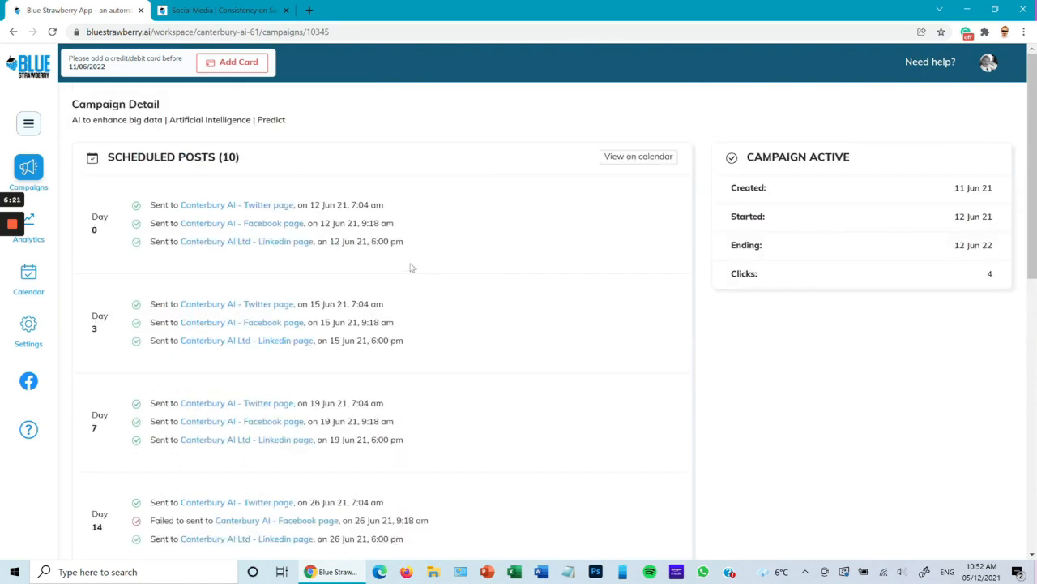
# Pause the active campaign "Why is consistency on social media so important?" for modification from the campaign board
pyautogui.click(27, 172)
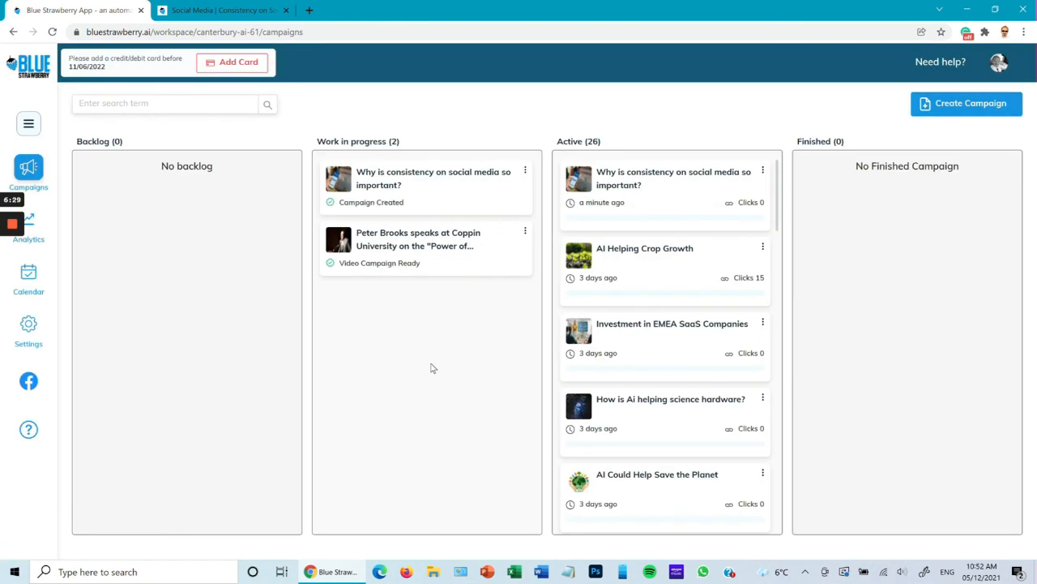
pyautogui.click(764, 173)
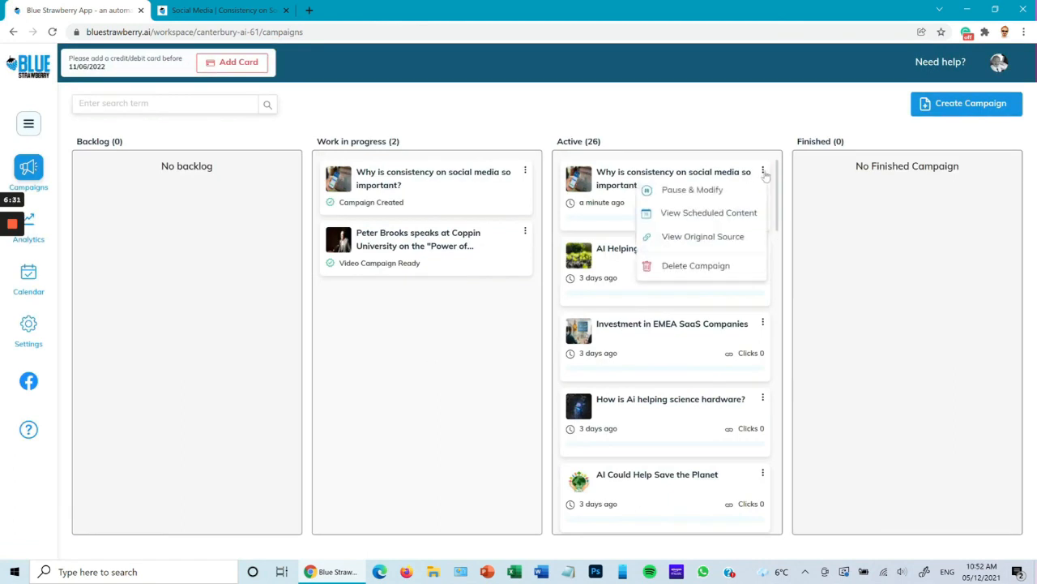
pyautogui.click(727, 191)
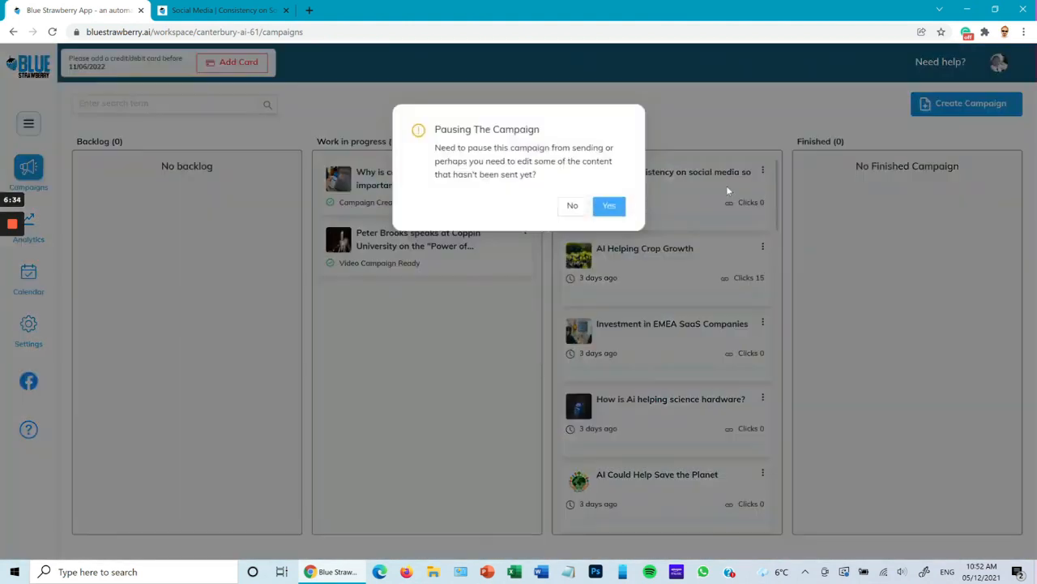
pyautogui.click(610, 207)
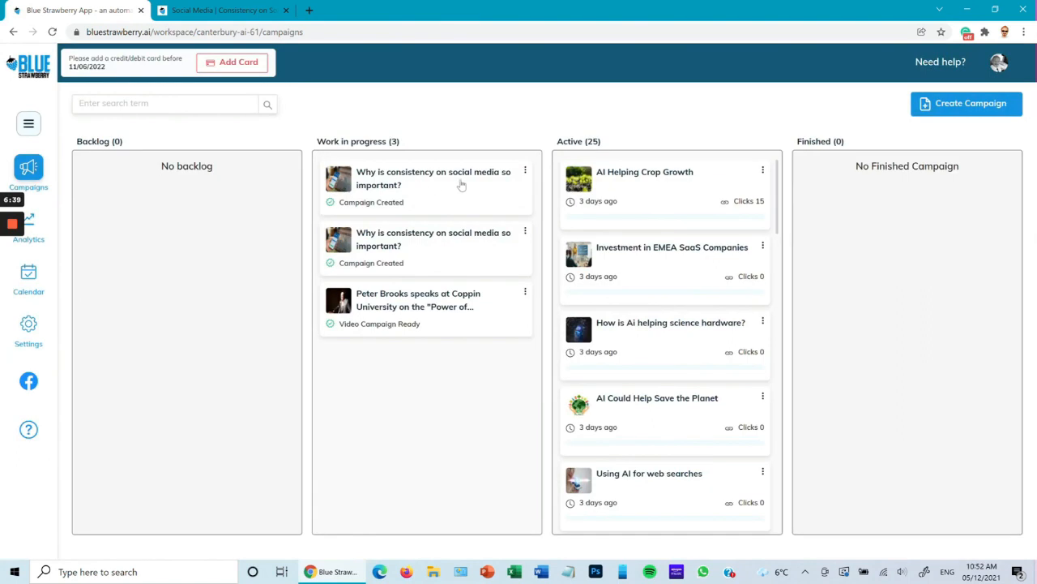
# Delete the first "Why is consistency on social media so important?" campaign among those in progress
pyautogui.click(525, 171)
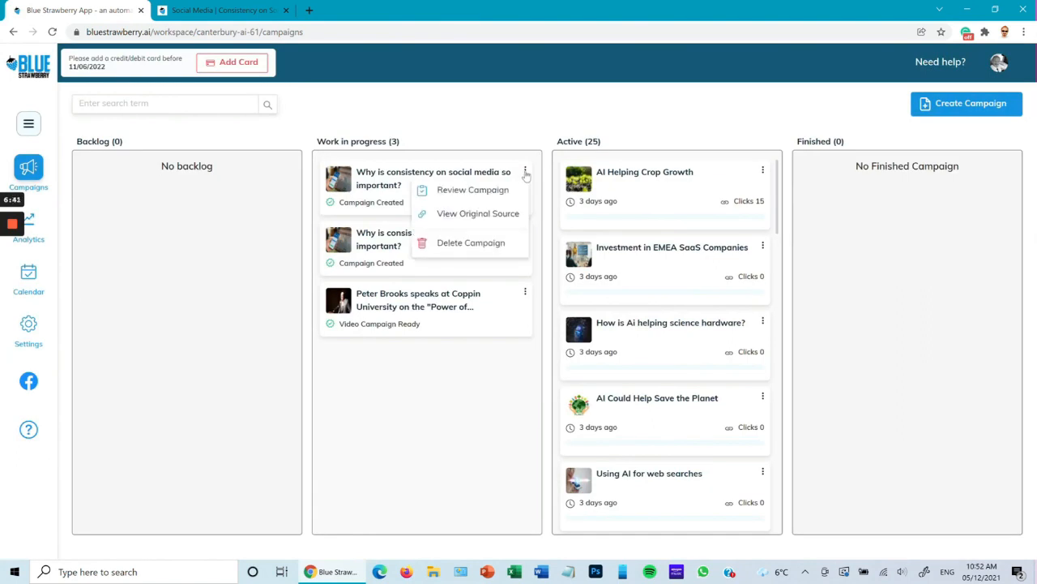
pyautogui.click(490, 243)
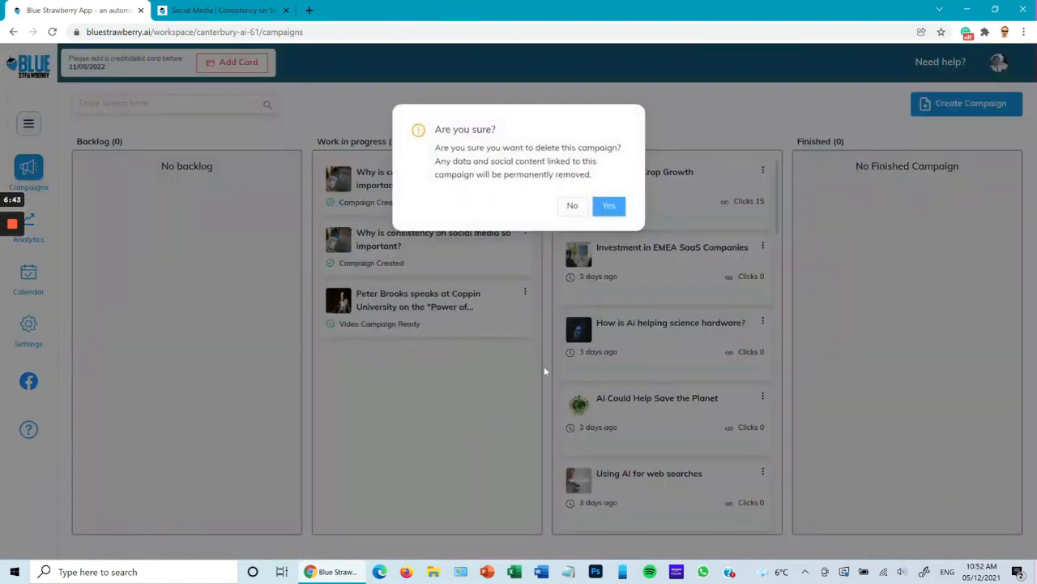
pyautogui.click(606, 206)
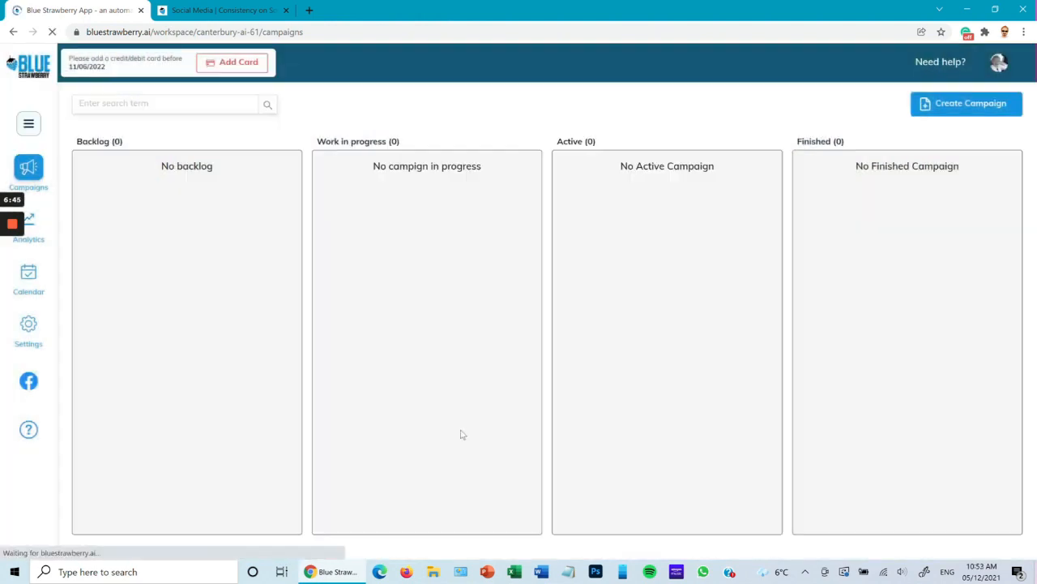